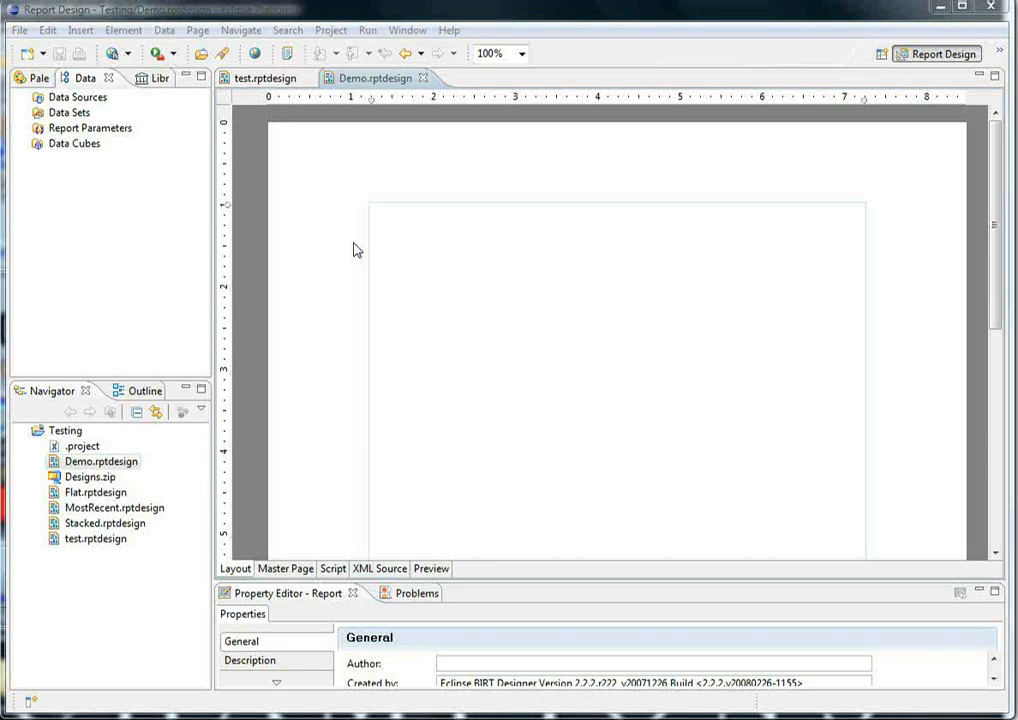
- Start a new data source of type OpenMRS Data Source, named OpenMRS, and proceed to its connection properties
right_click(80, 100)
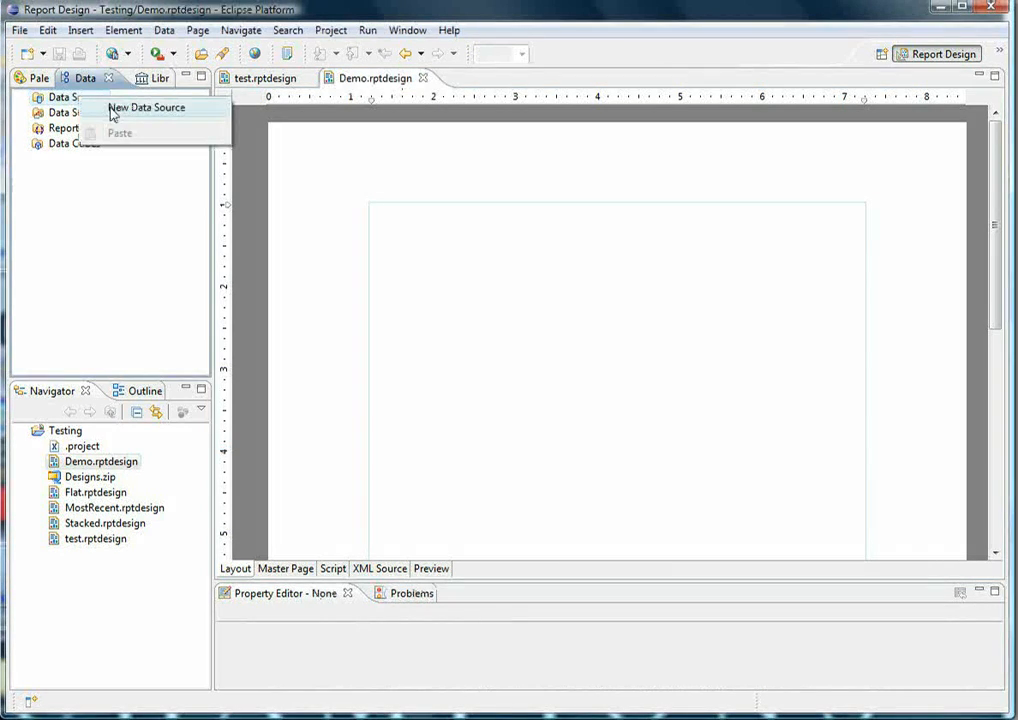
left_click(113, 109)
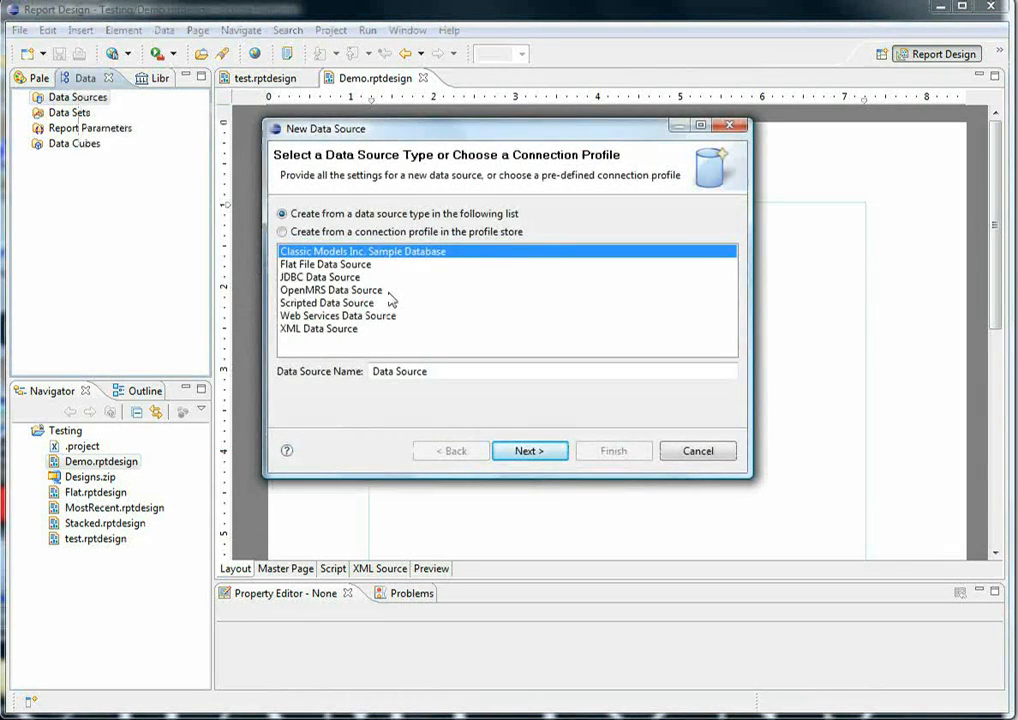
left_click(386, 292)
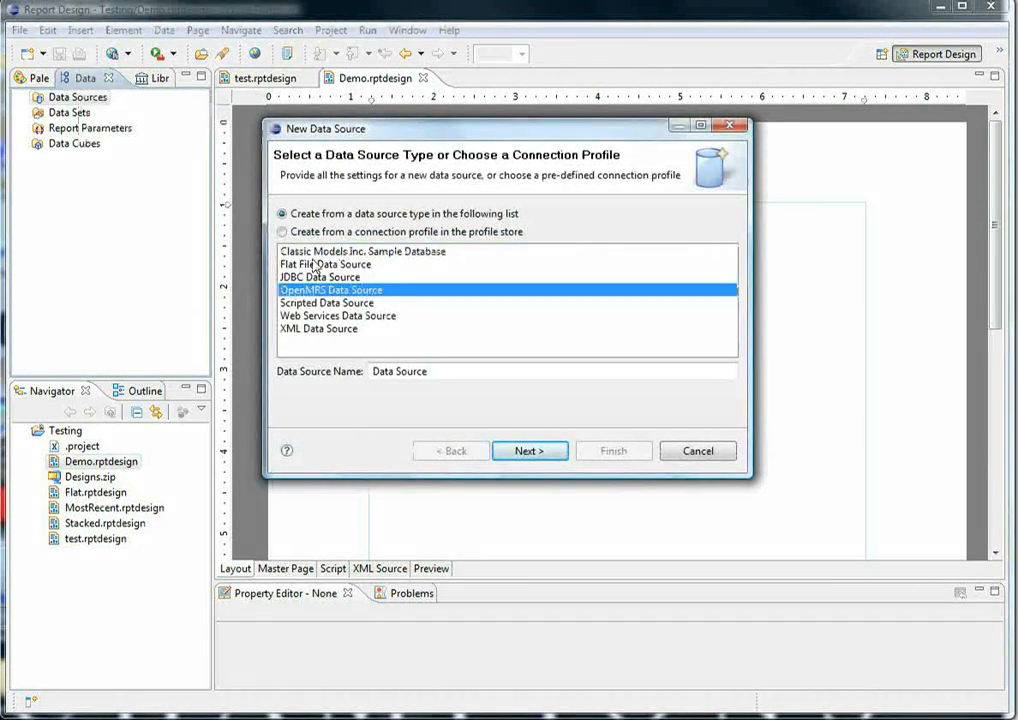
left_click_drag(441, 371, 325, 371)
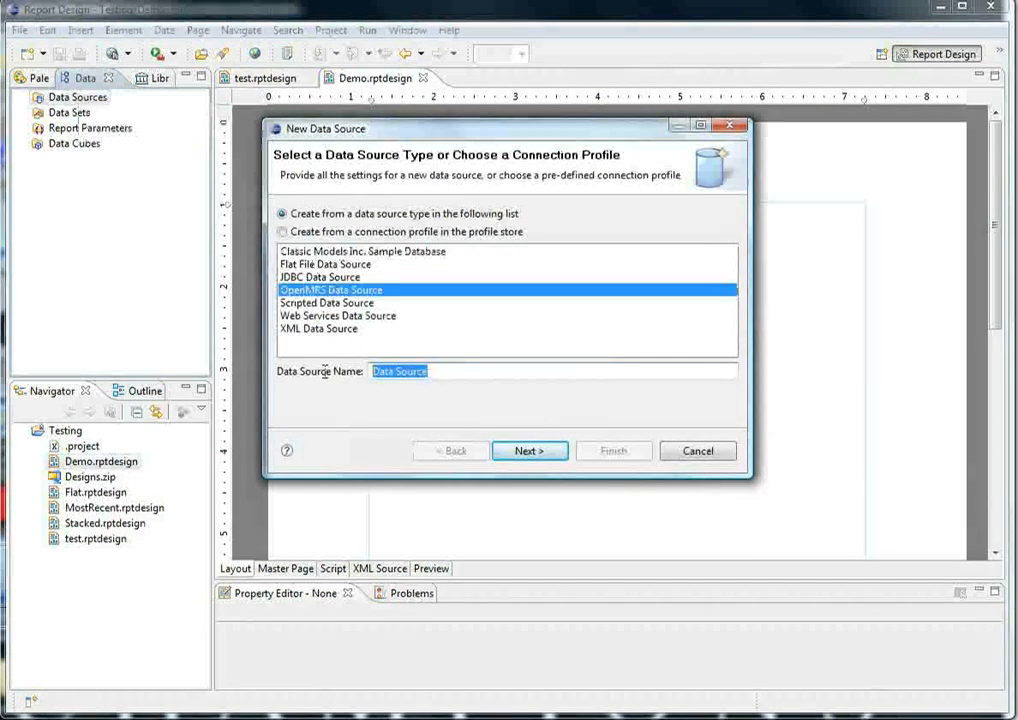
type("OpenMRS")
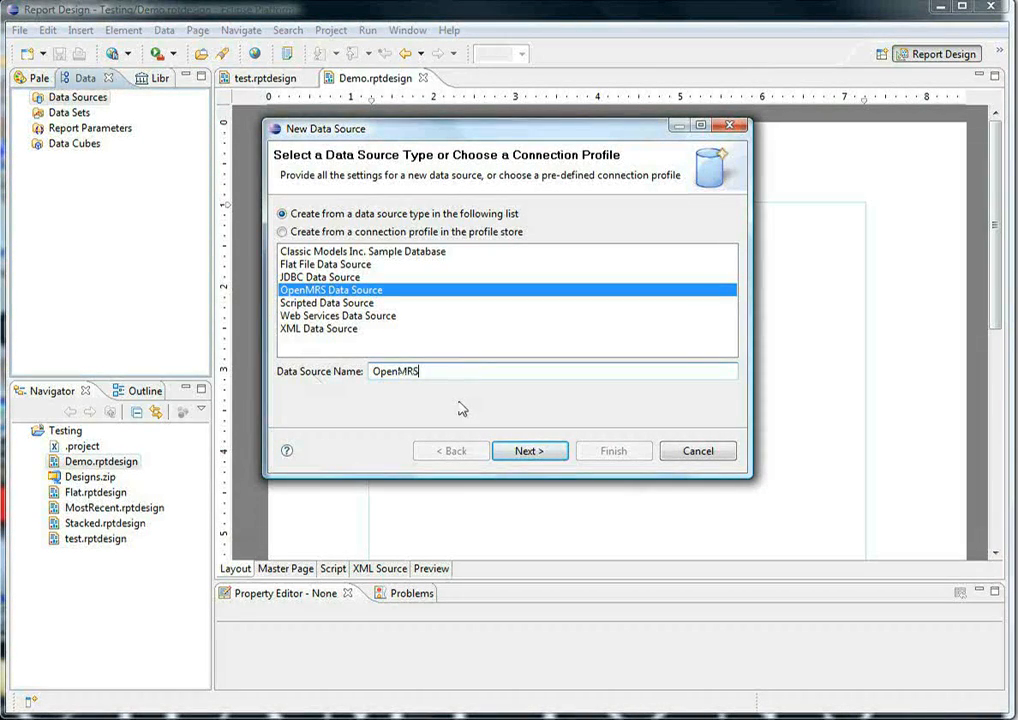
left_click(527, 452)
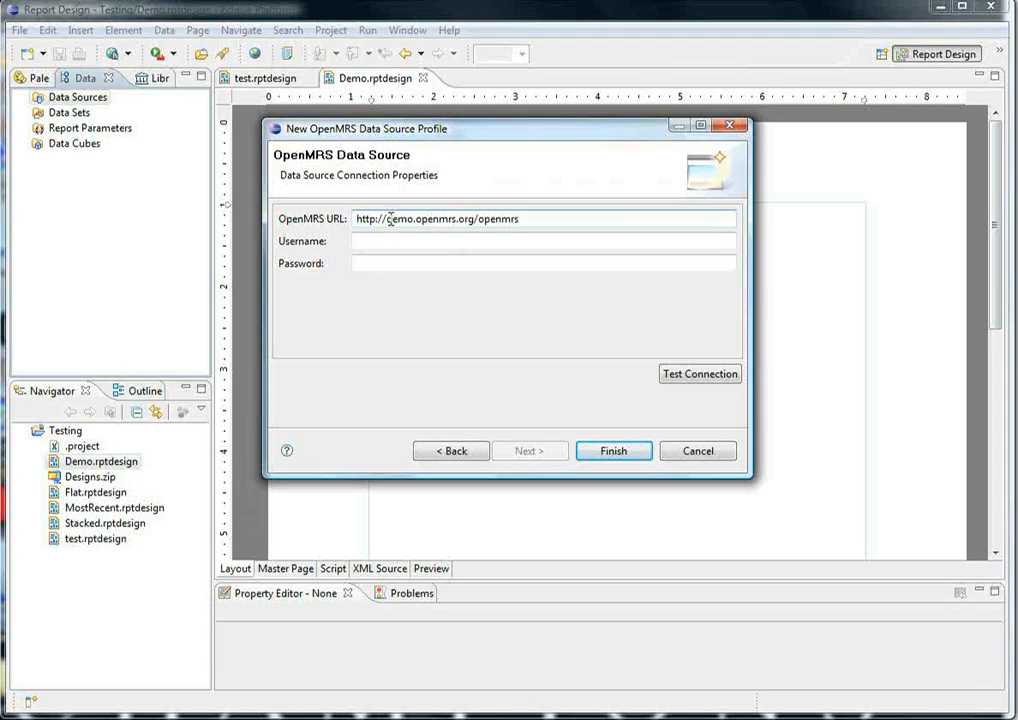
left_click_drag(388, 219, 533, 222)
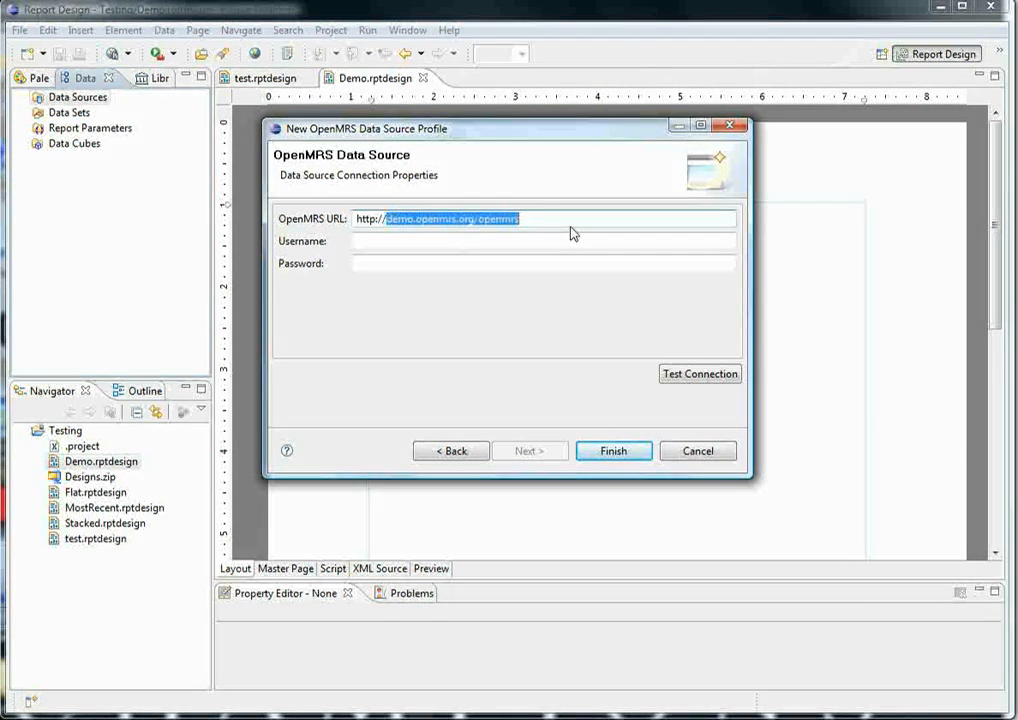
type("localhost:")
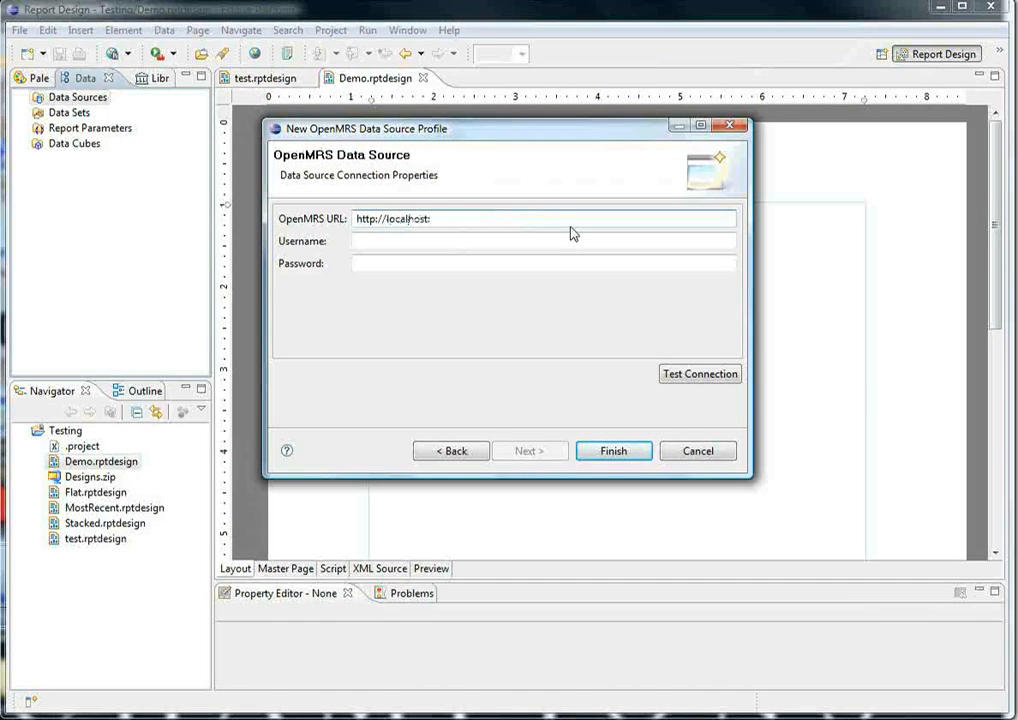
type("8080/openmrs")
- Enter the username admin and the account password for the OpenMRS connection
key("Tab")
type("admin")
key("Tab")
type("test")
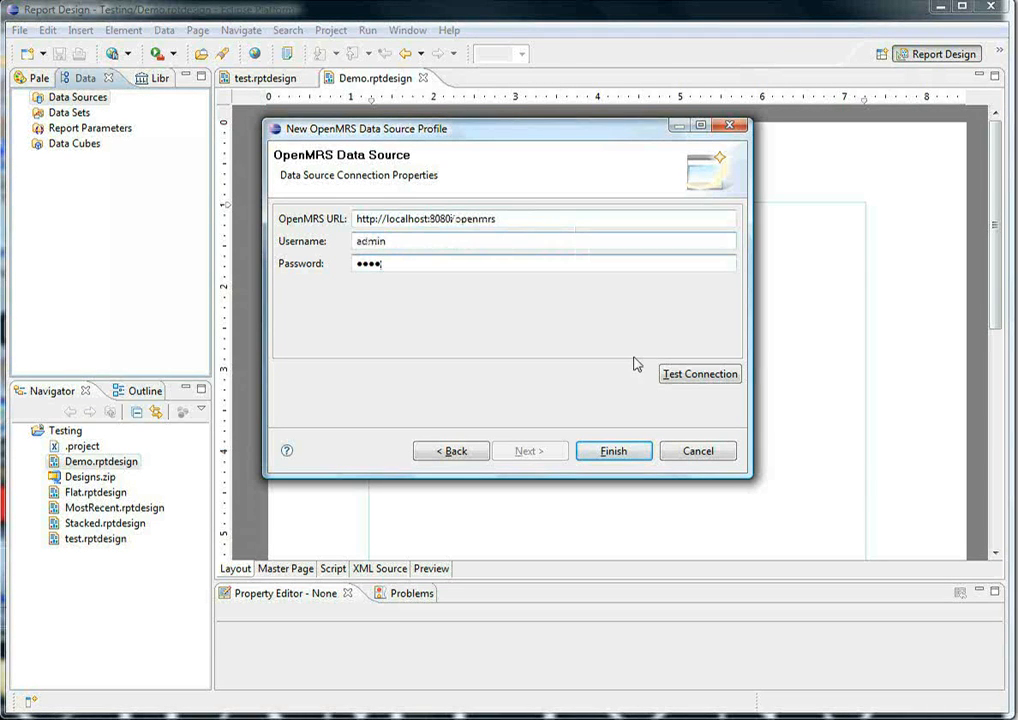
- Test the OpenMRS connection and finish creating the data source
left_click(693, 378)
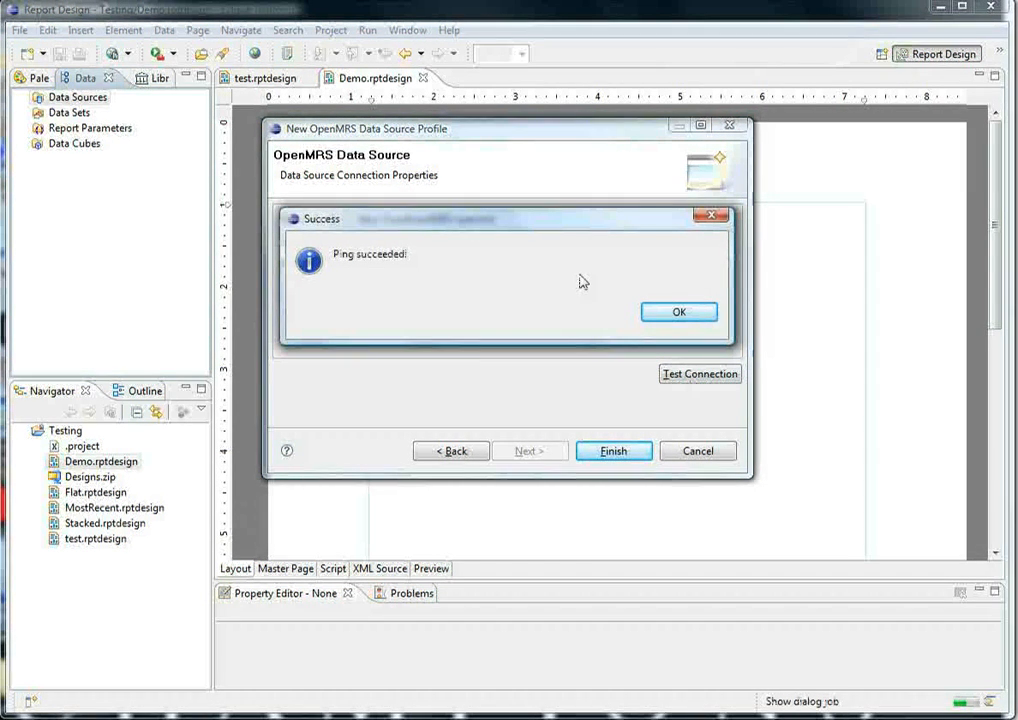
left_click(678, 316)
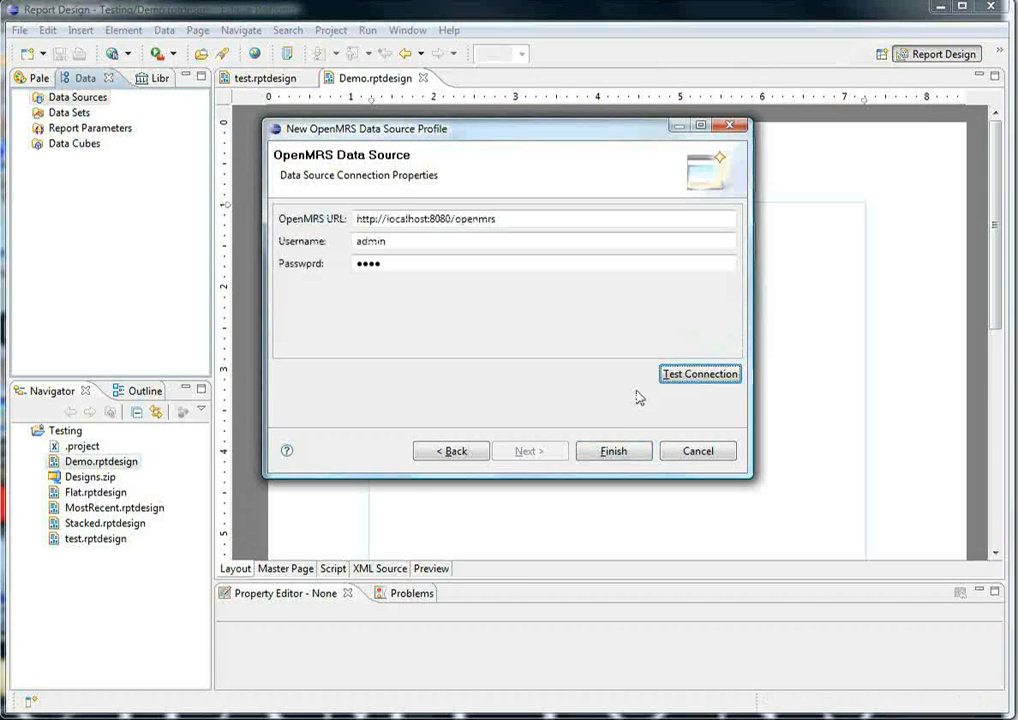
left_click(614, 452)
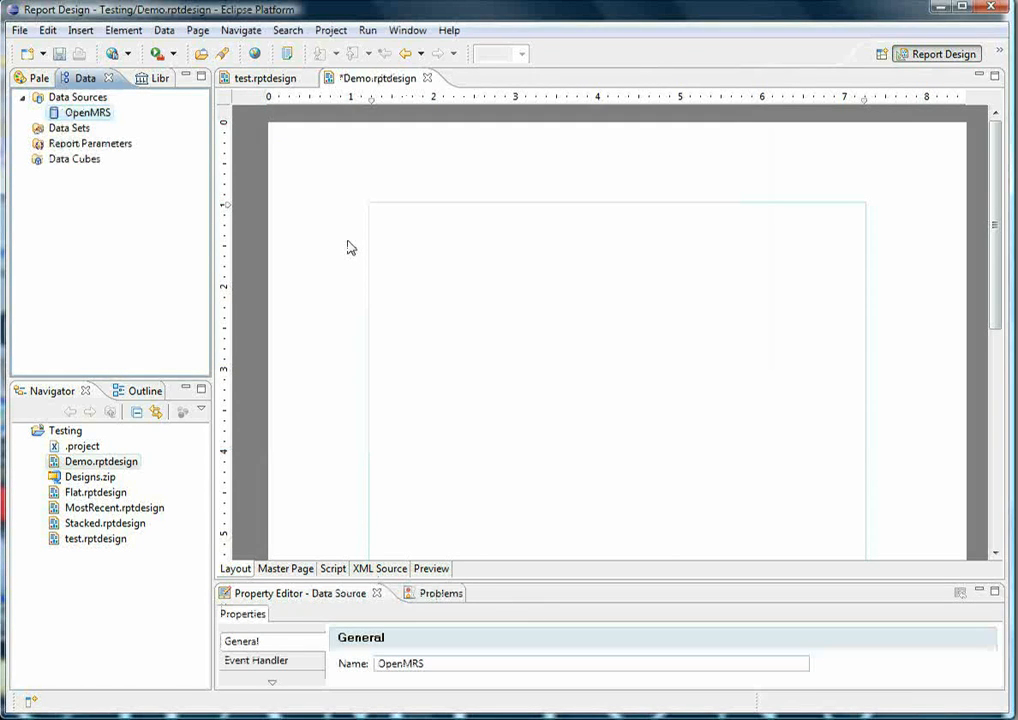
- Start a new data set named patients based on the OpenMRS data source and proceed to token selection
right_click(79, 133)
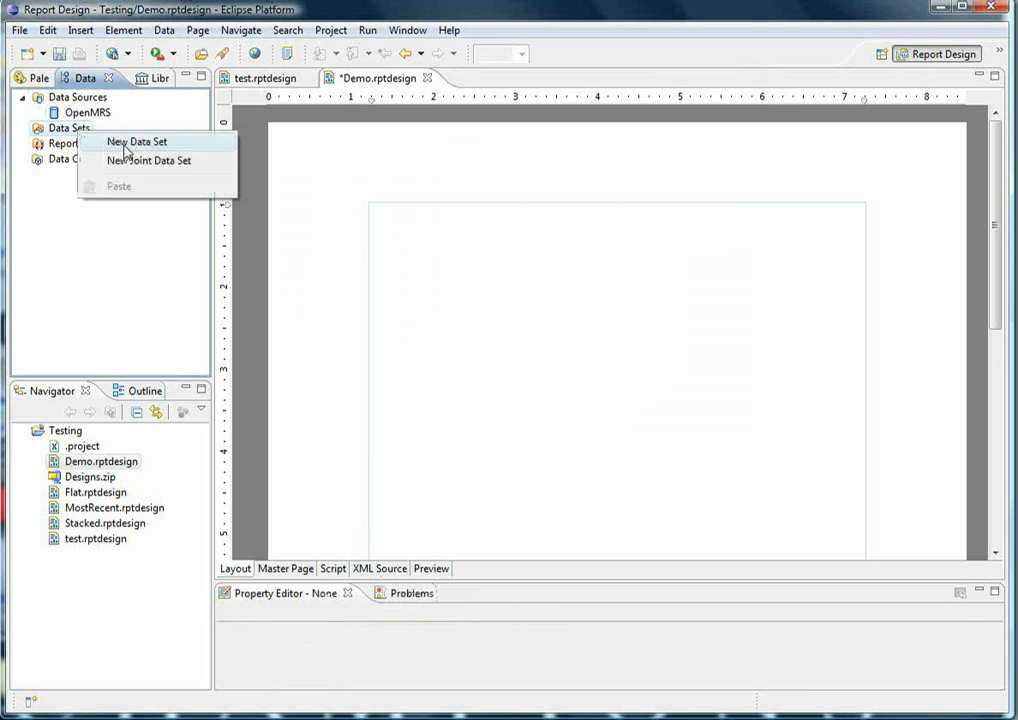
left_click(125, 144)
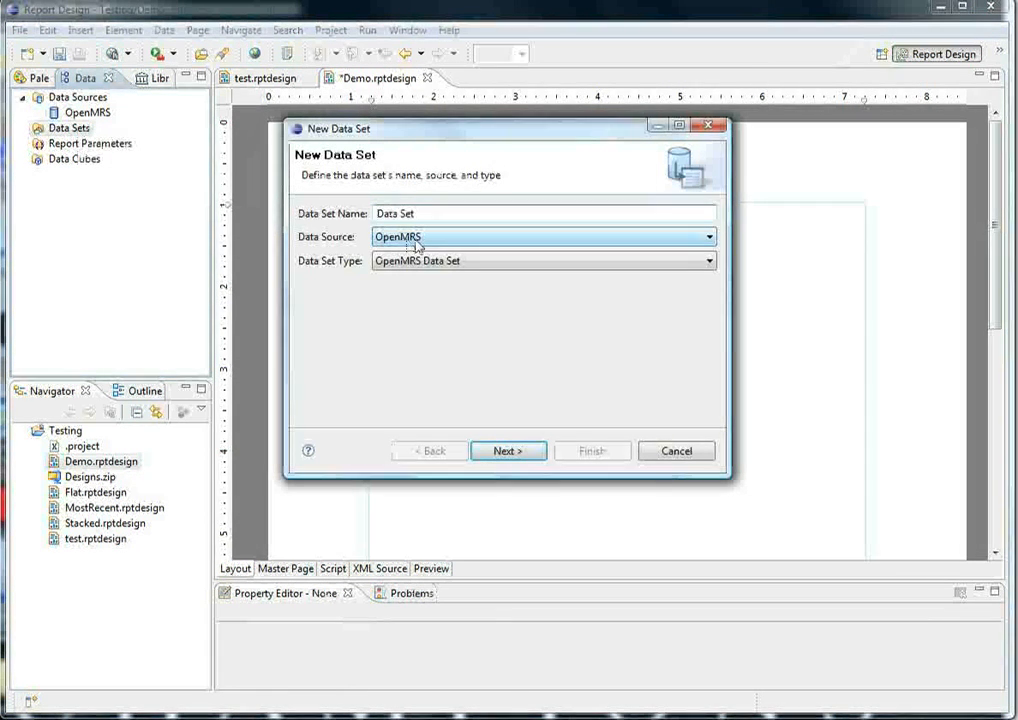
left_click(434, 238)
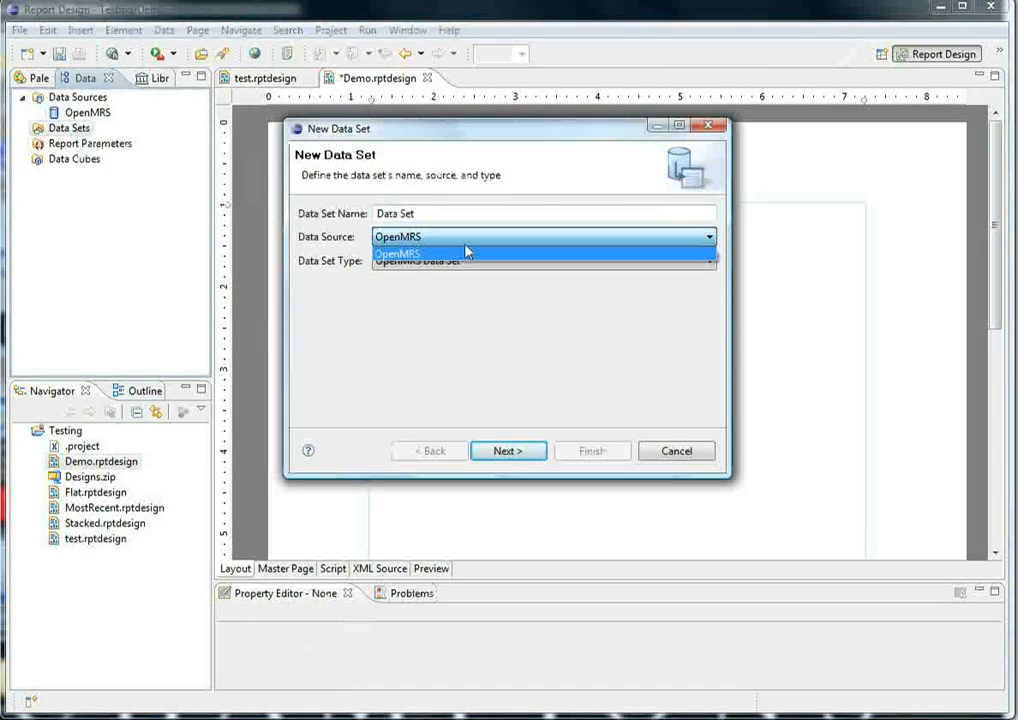
left_click(466, 253)
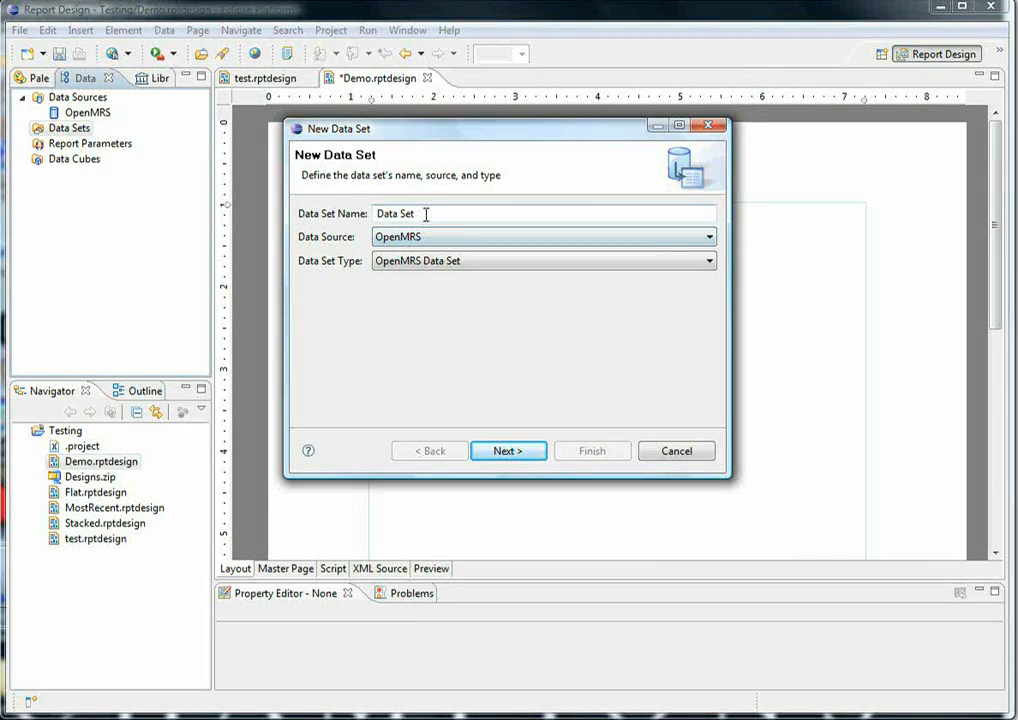
left_click_drag(425, 214, 320, 384)
type("pa")
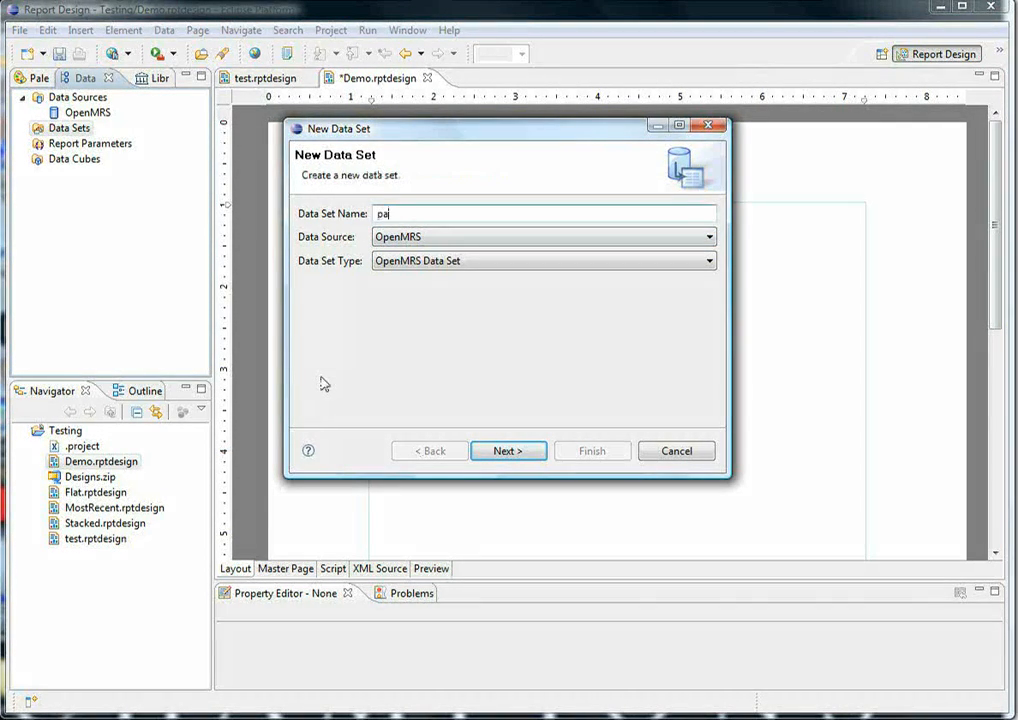
type("tients")
left_click(510, 452)
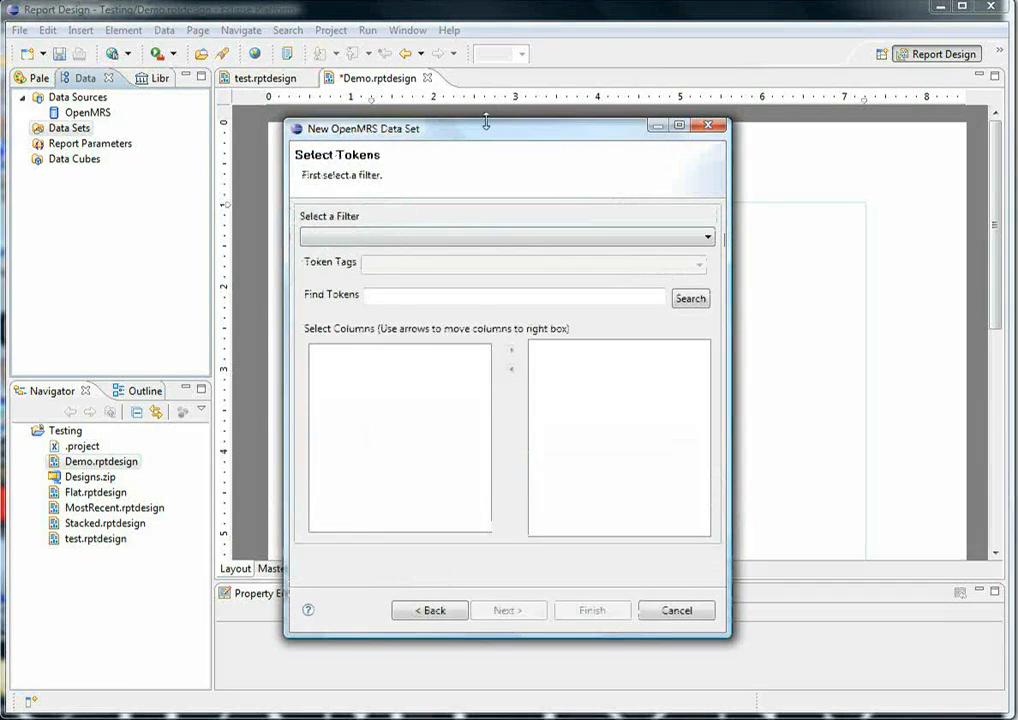
- Choose the ORAL HAIRY LEUKOPLAKIA filter for the patients data set
left_click_drag(482, 136, 474, 113)
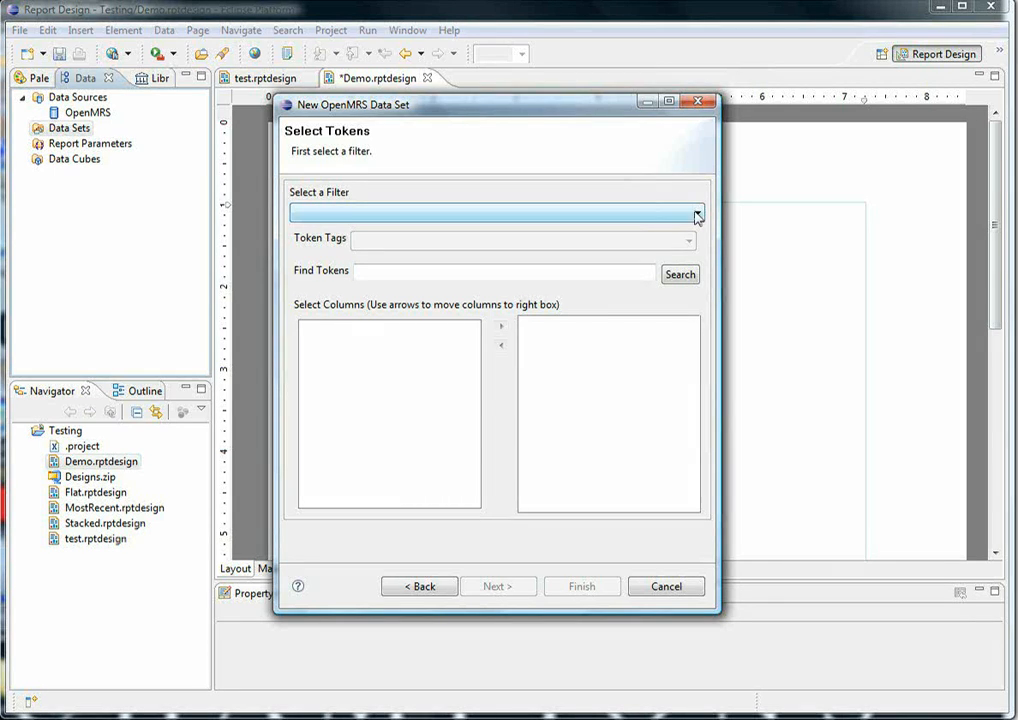
left_click(697, 214)
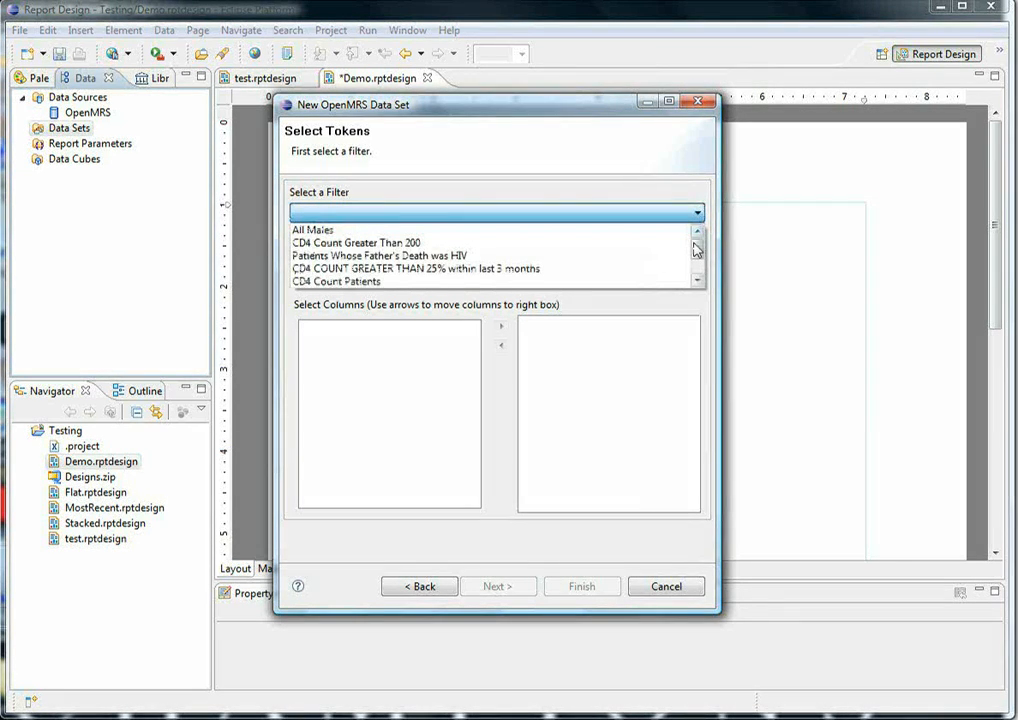
scroll(697, 247, "down", 1)
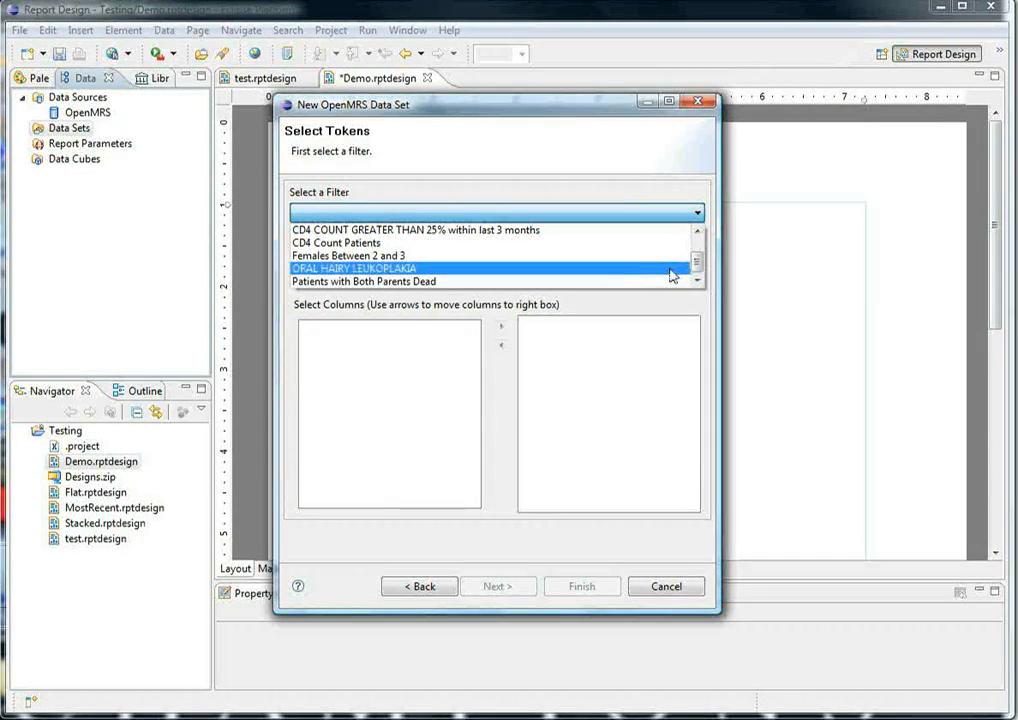
left_click(672, 270)
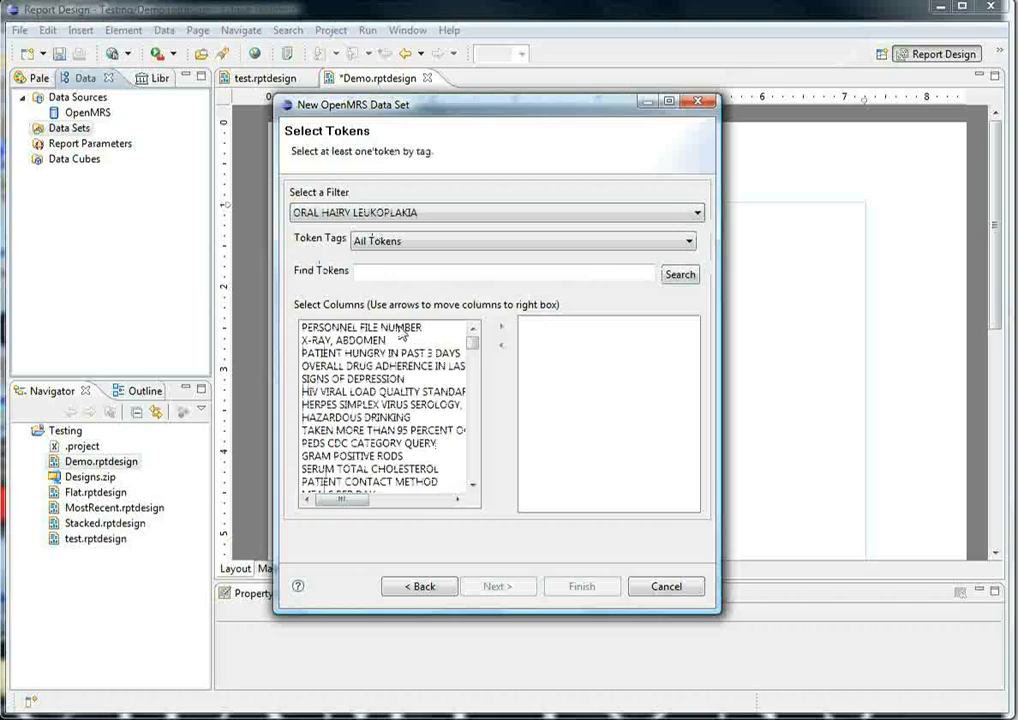
- Search the available tokens for "age" and add AGE to the data set's selected columns
left_click(473, 355)
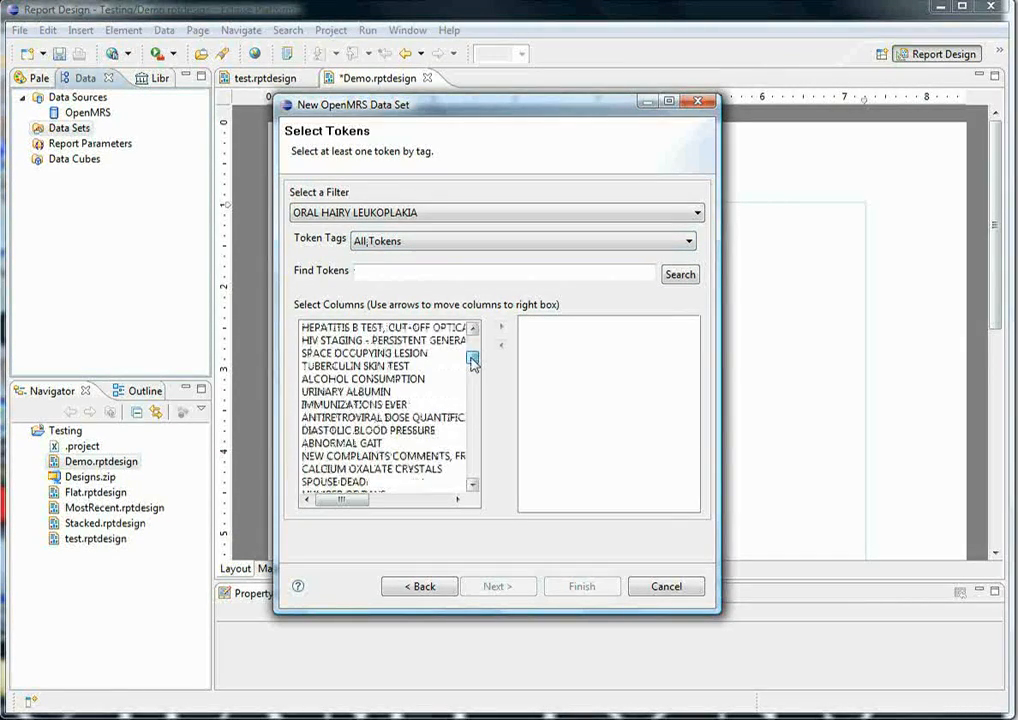
left_click_drag(473, 358, 472, 340)
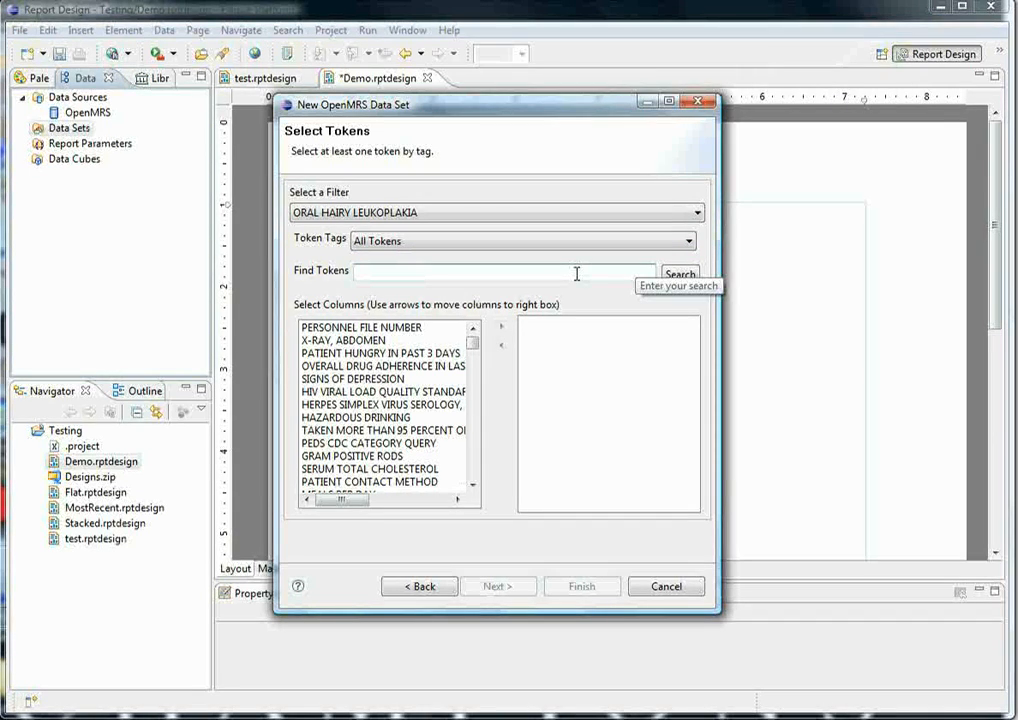
left_click(446, 268)
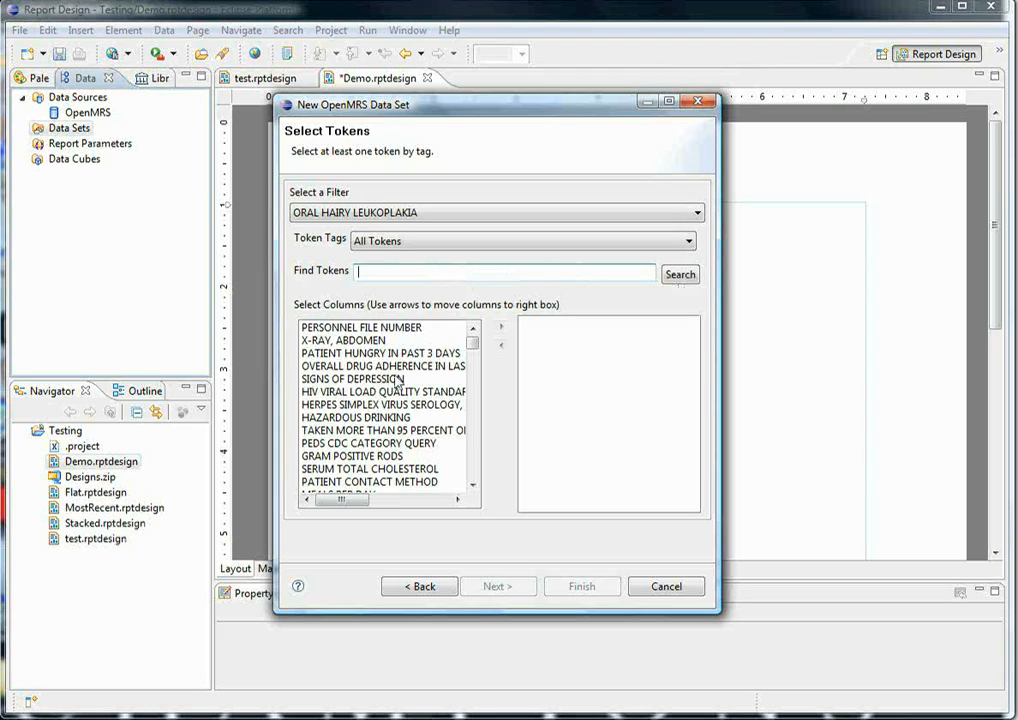
type("age")
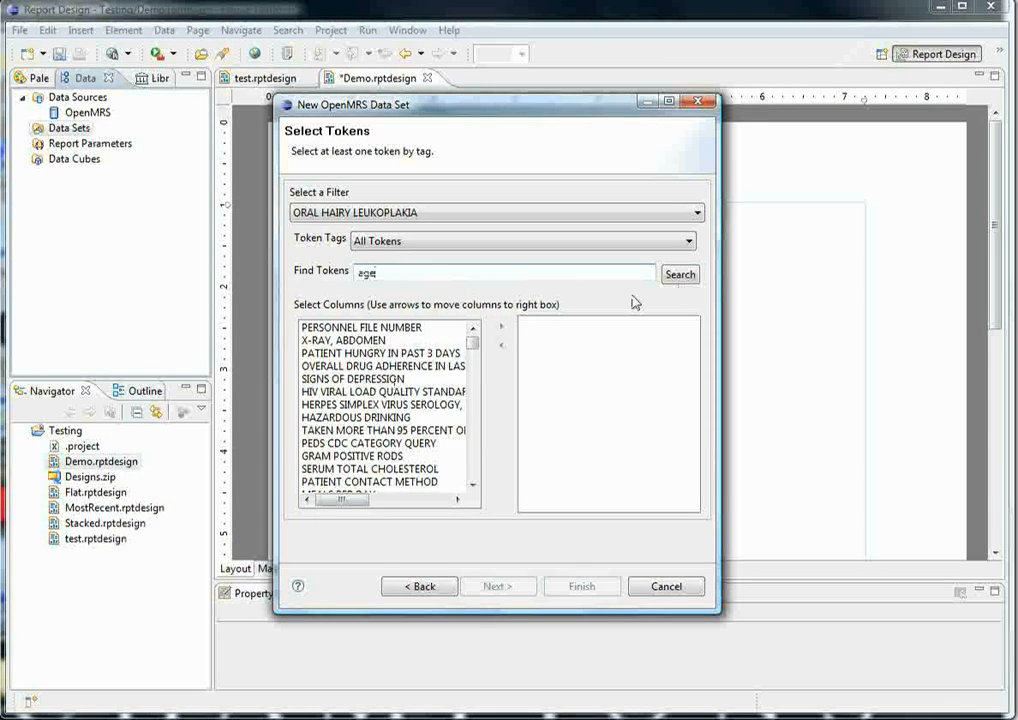
left_click(680, 274)
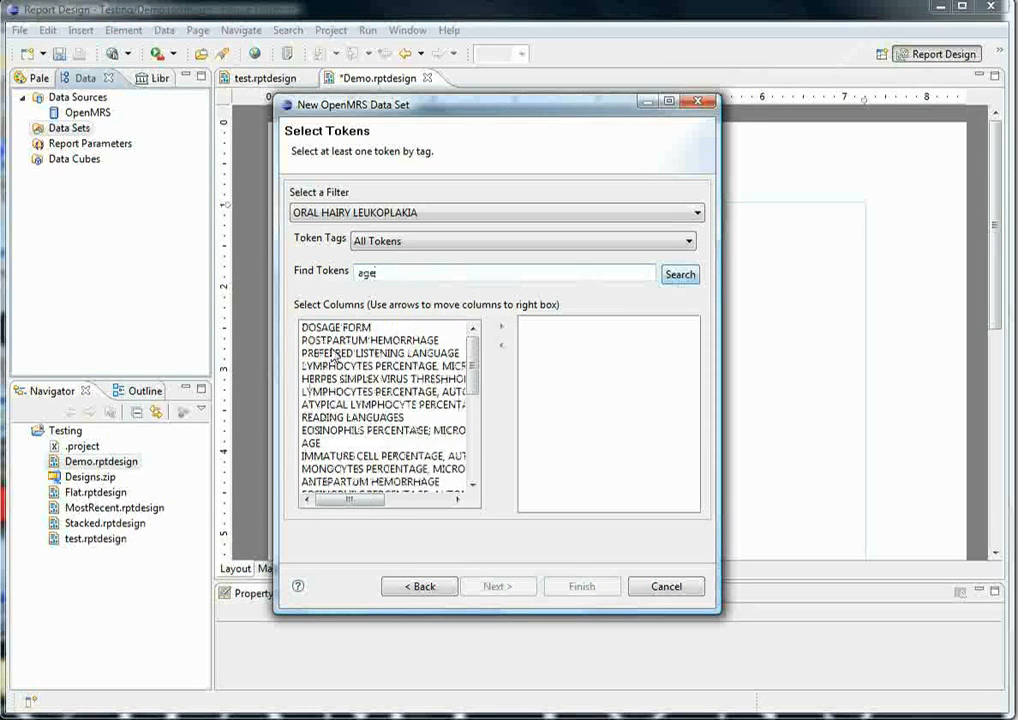
left_click(317, 444)
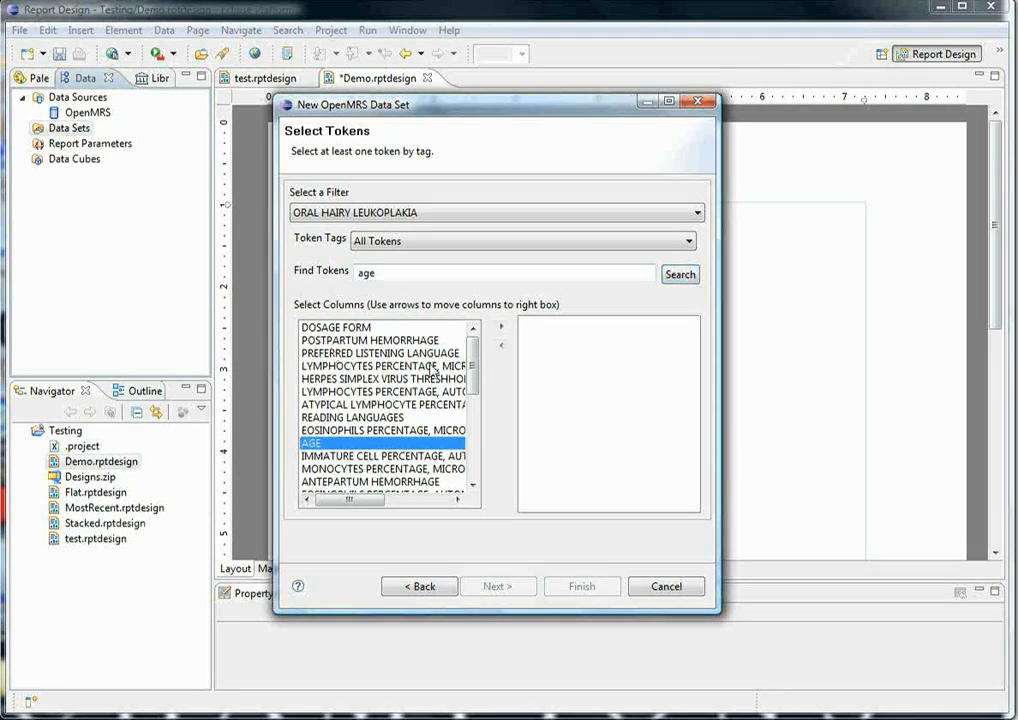
left_click(502, 330)
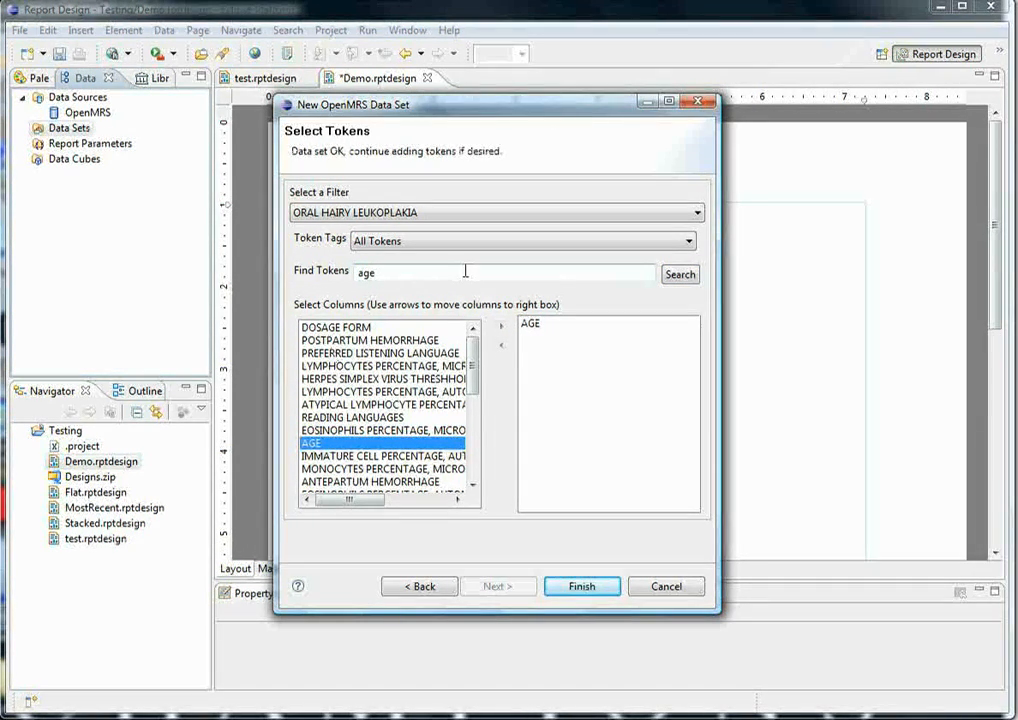
- Search the tokens for "gender" and add GENDER to the selected columns
left_click_drag(466, 272, 318, 278)
type("gender")
left_click(680, 275)
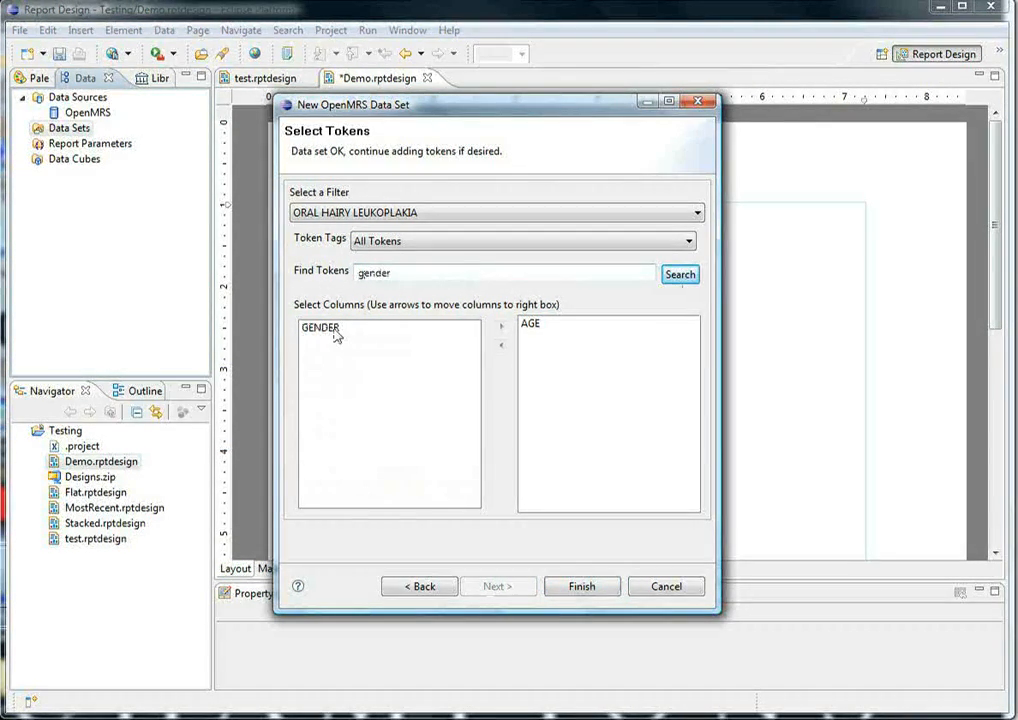
double_click(335, 336)
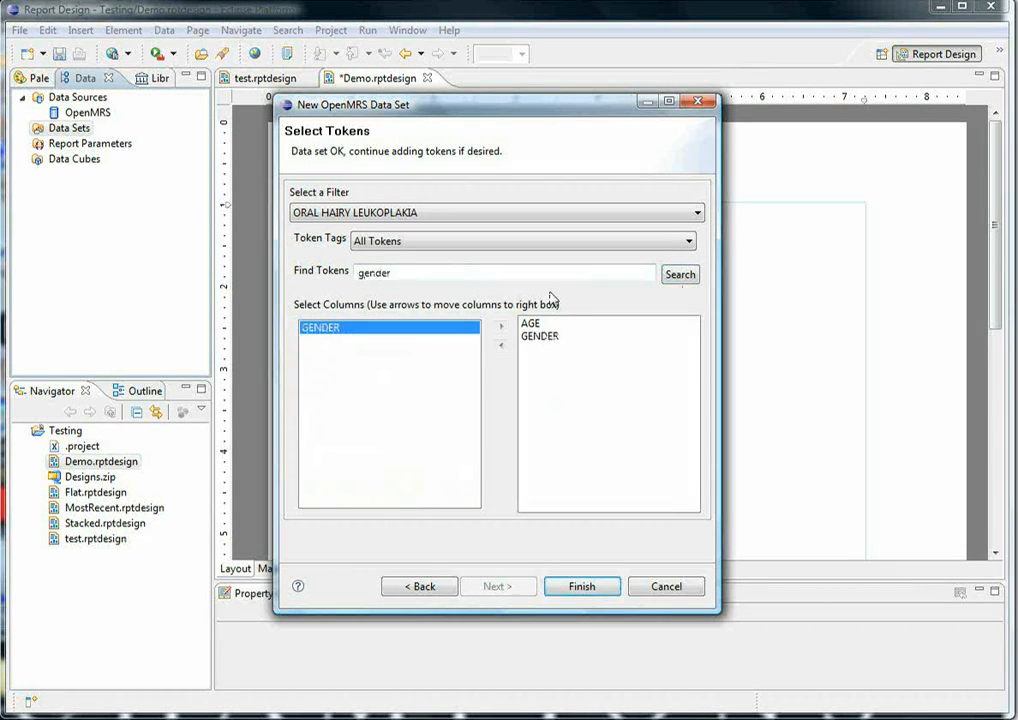
- Search the tokens for "weight" and add WEIGHT (KG) to the selected columns
left_click_drag(425, 276, 338, 294)
type("weight")
key("Return")
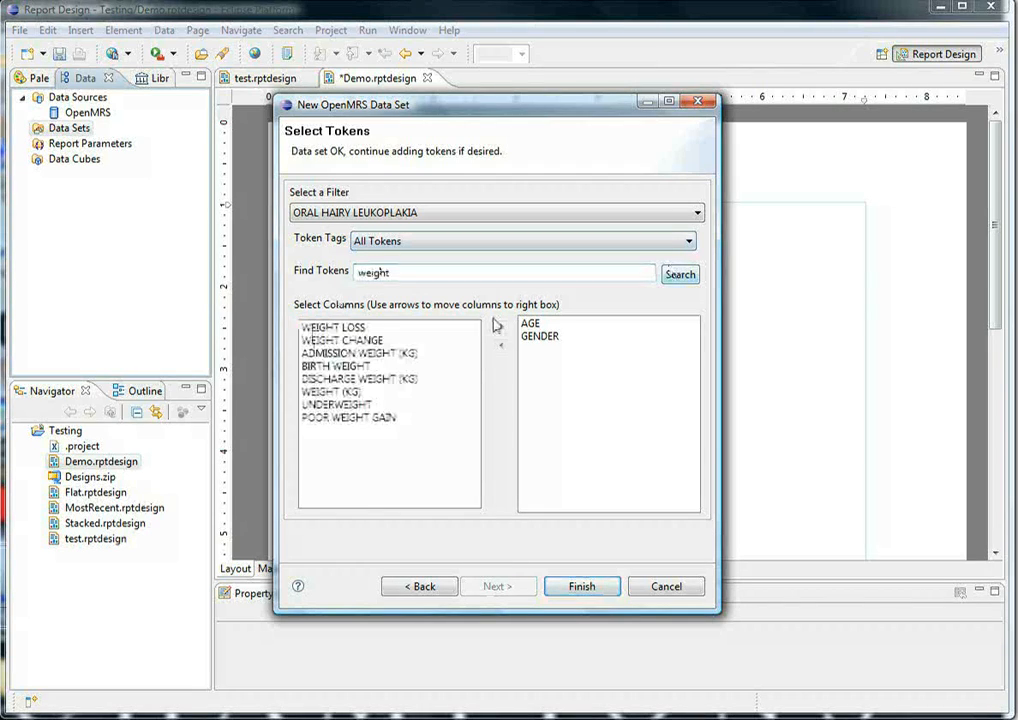
left_click(331, 391)
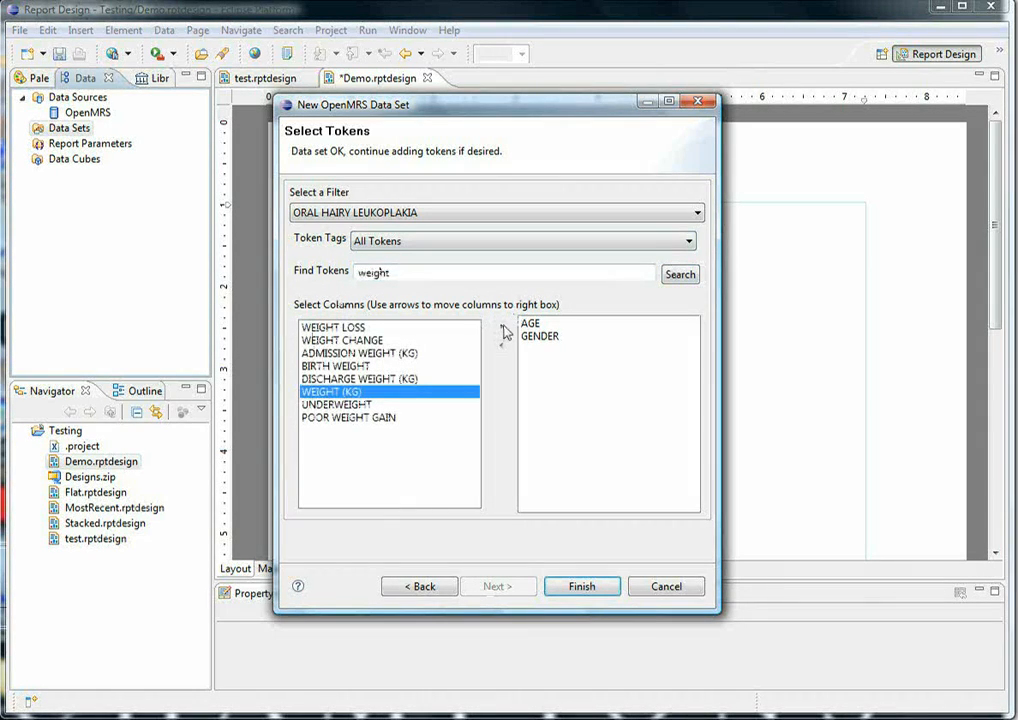
left_click(503, 329)
- Search the tokens for "height", add HEIGHT (CM) to the selected columns and finish creating the data set
left_click_drag(390, 273, 356, 273)
type("height")
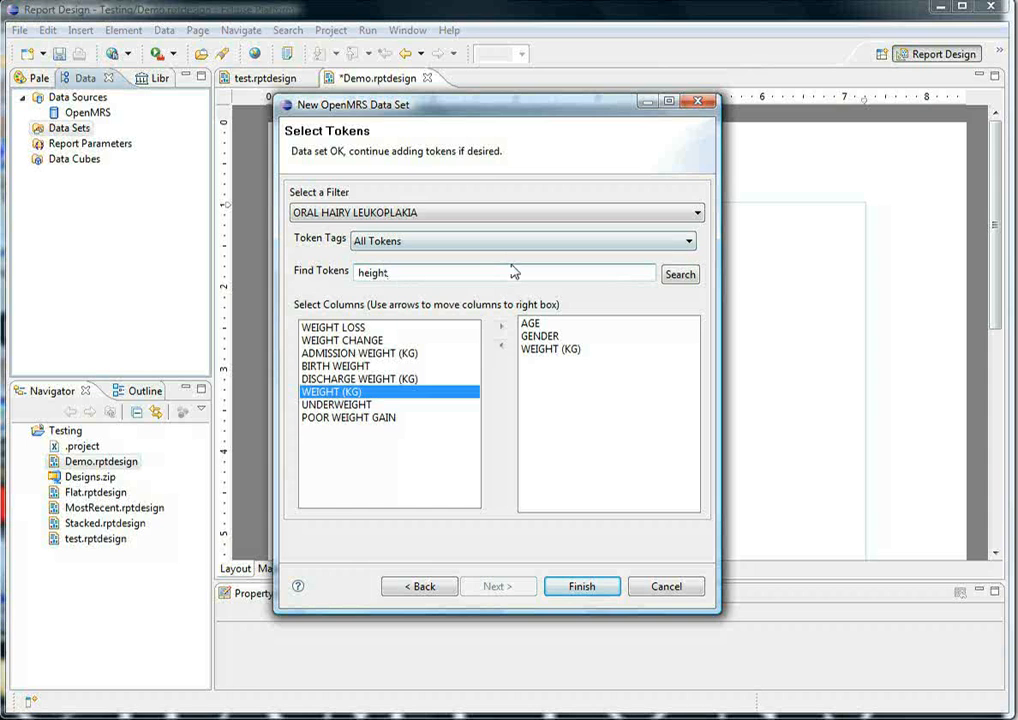
left_click(676, 276)
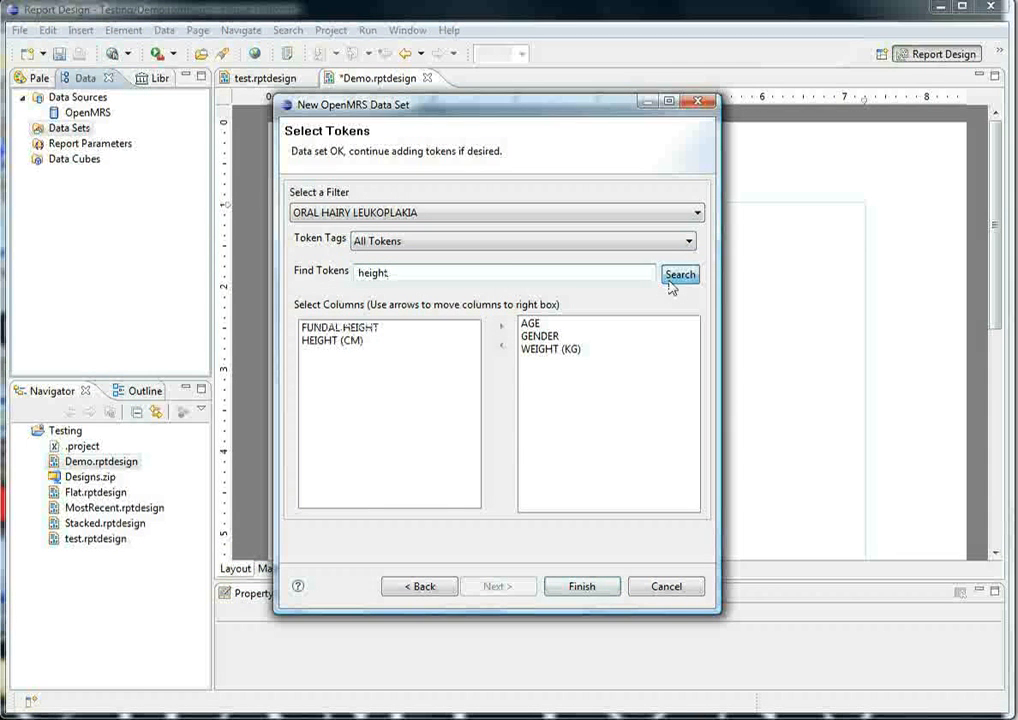
left_click(355, 342)
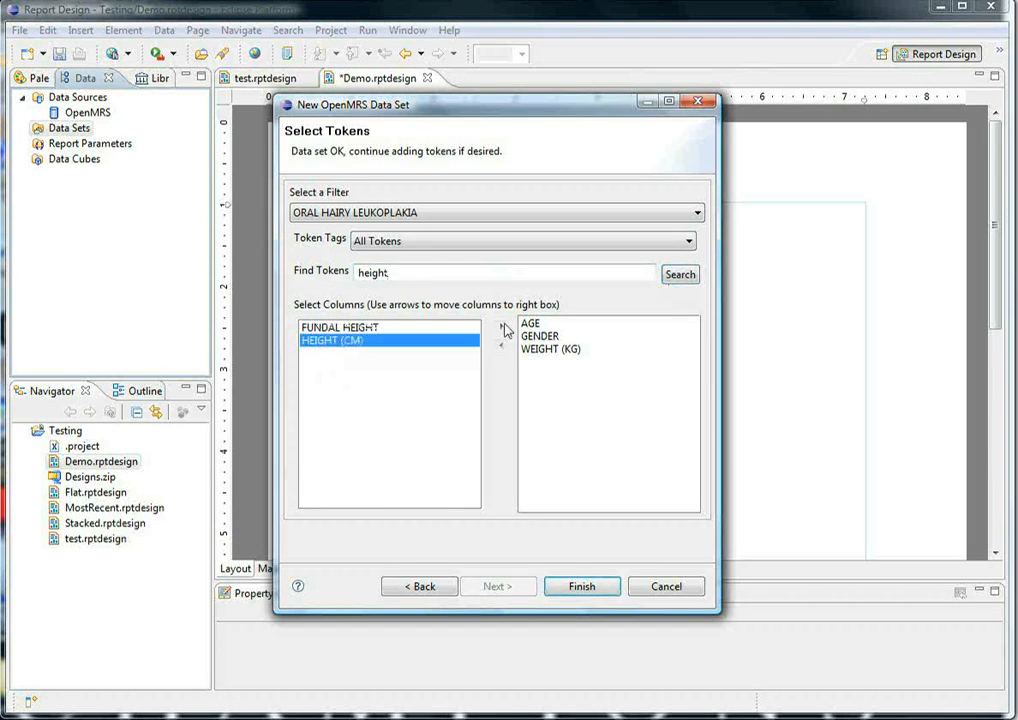
left_click(502, 330)
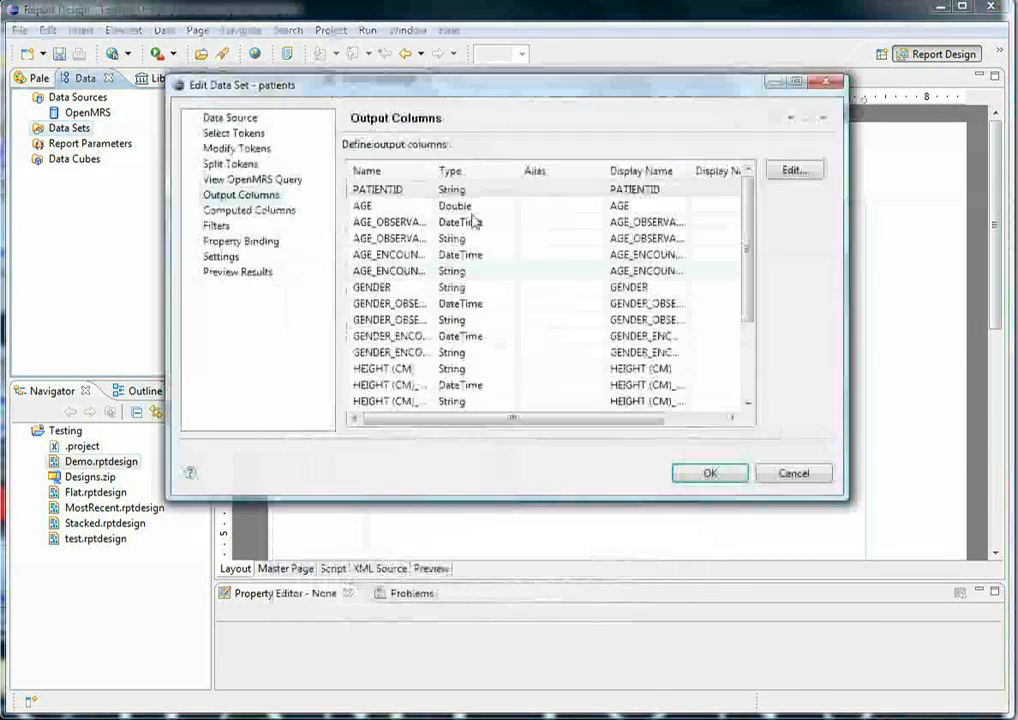
- Enlarge the Edit Data Set dialog and widen the Name column so the full output column names fit
left_click_drag(441, 95, 411, 114)
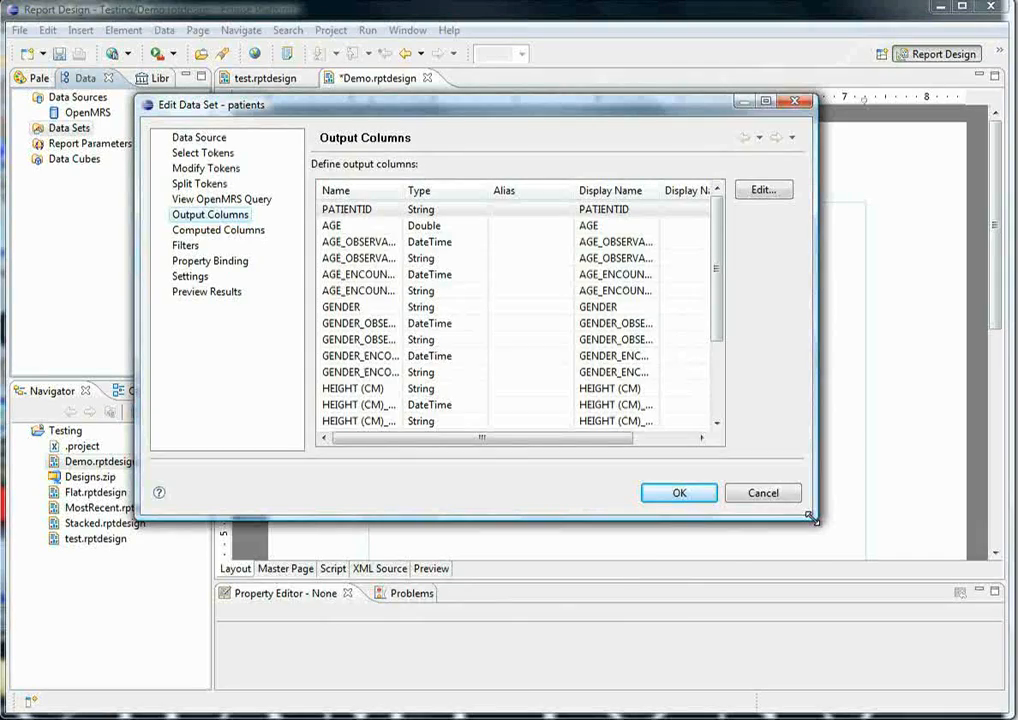
left_click_drag(812, 518, 917, 597)
left_click_drag(400, 186, 531, 188)
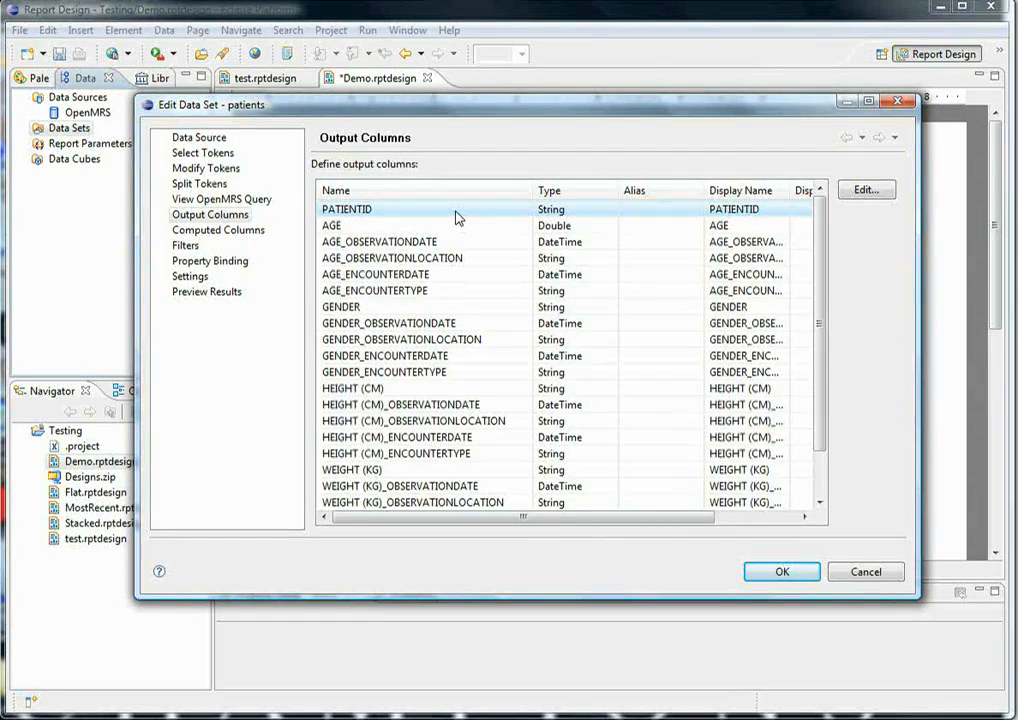
- Examine the output columns generated for the age, gender, height and weight tokens, including their observation and encounter fields
left_click(407, 257)
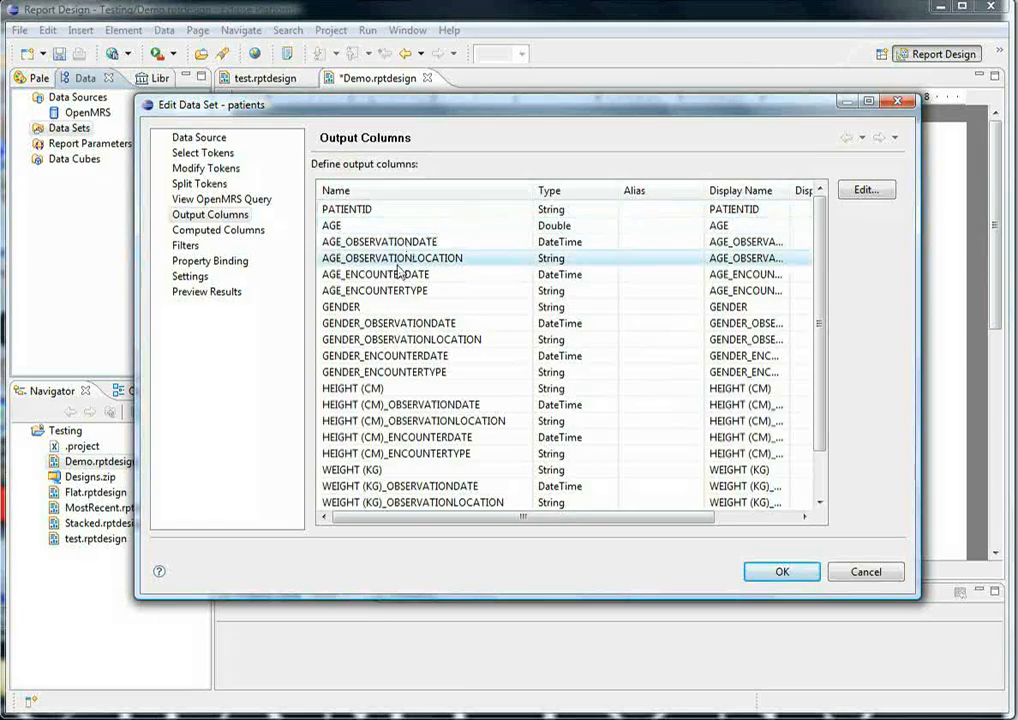
left_click(363, 229)
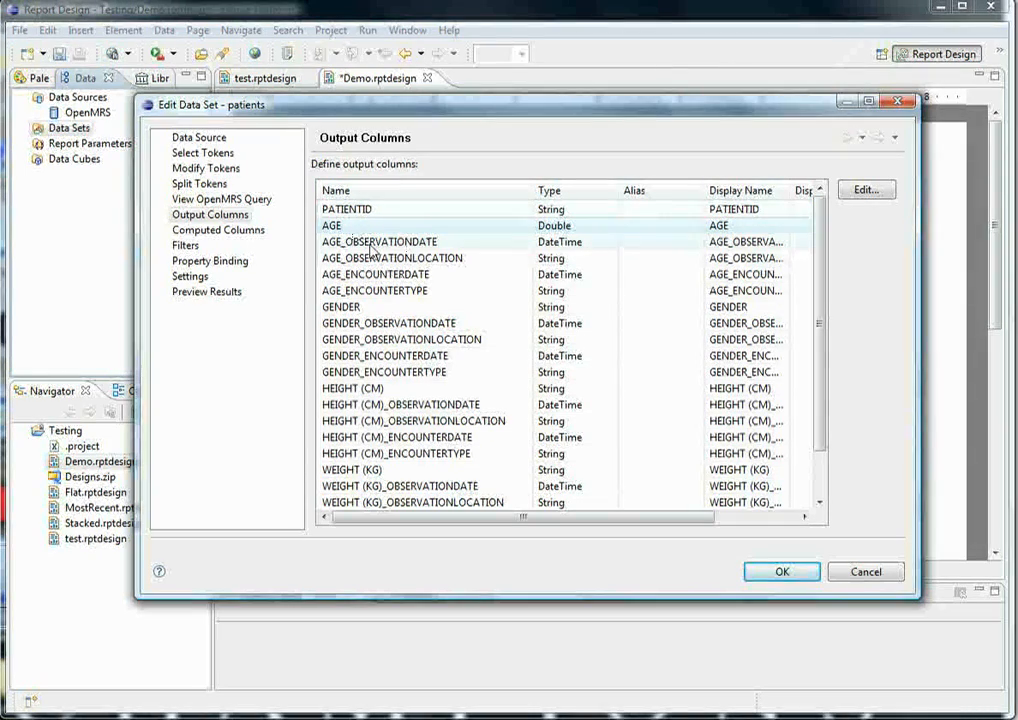
left_click(360, 243)
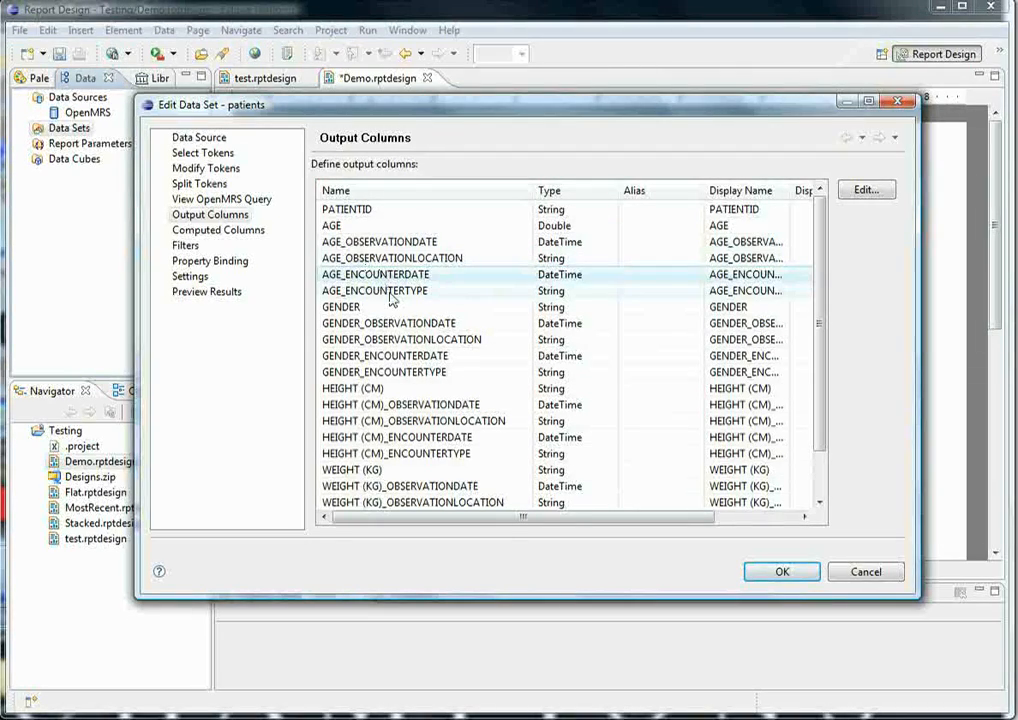
left_click(342, 227)
left_click(345, 309)
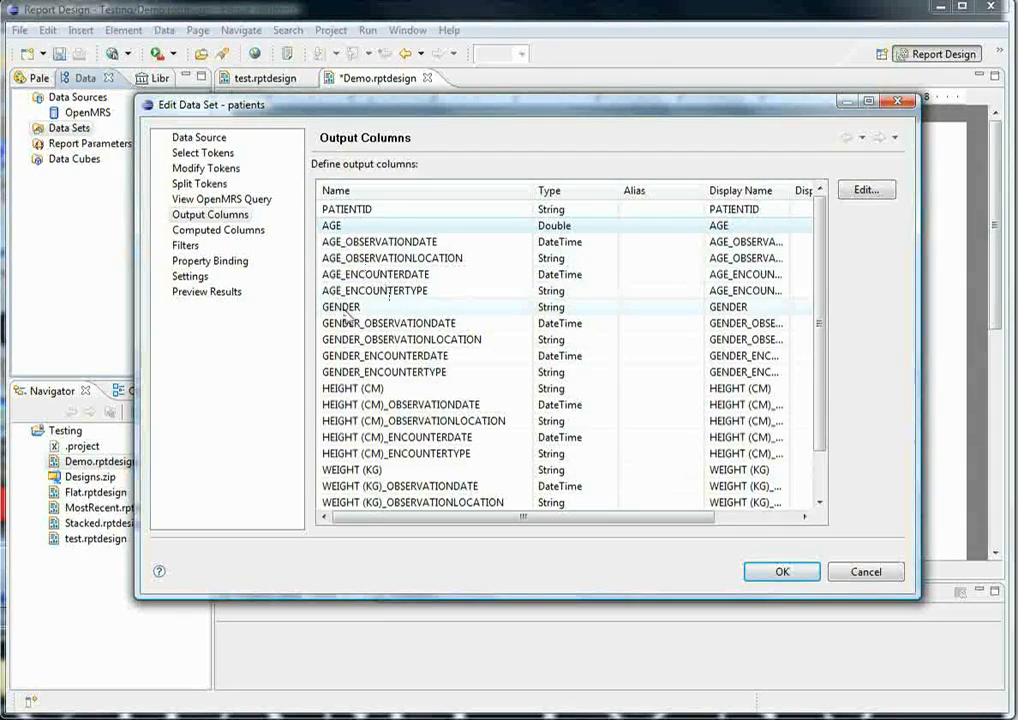
left_click(355, 390)
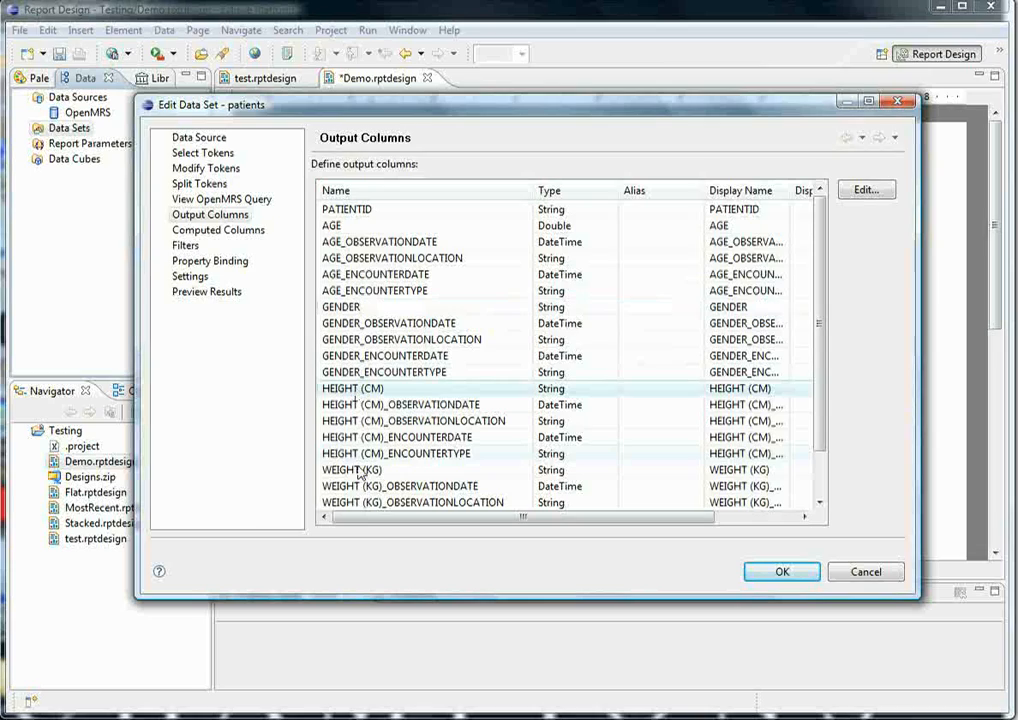
left_click(358, 470)
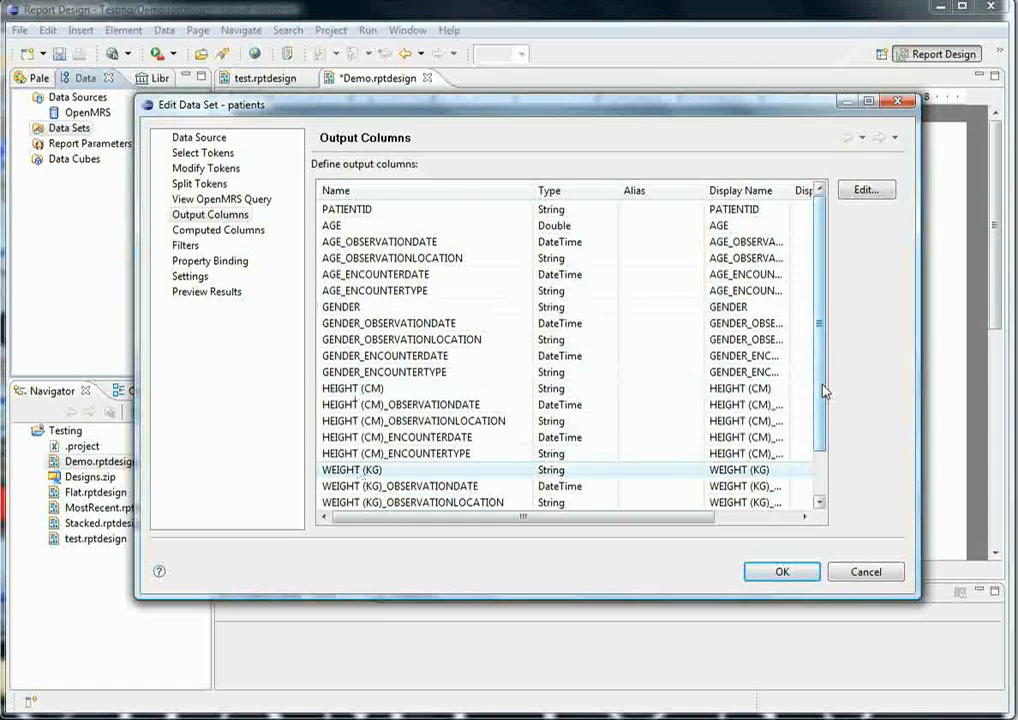
left_click(500, 232)
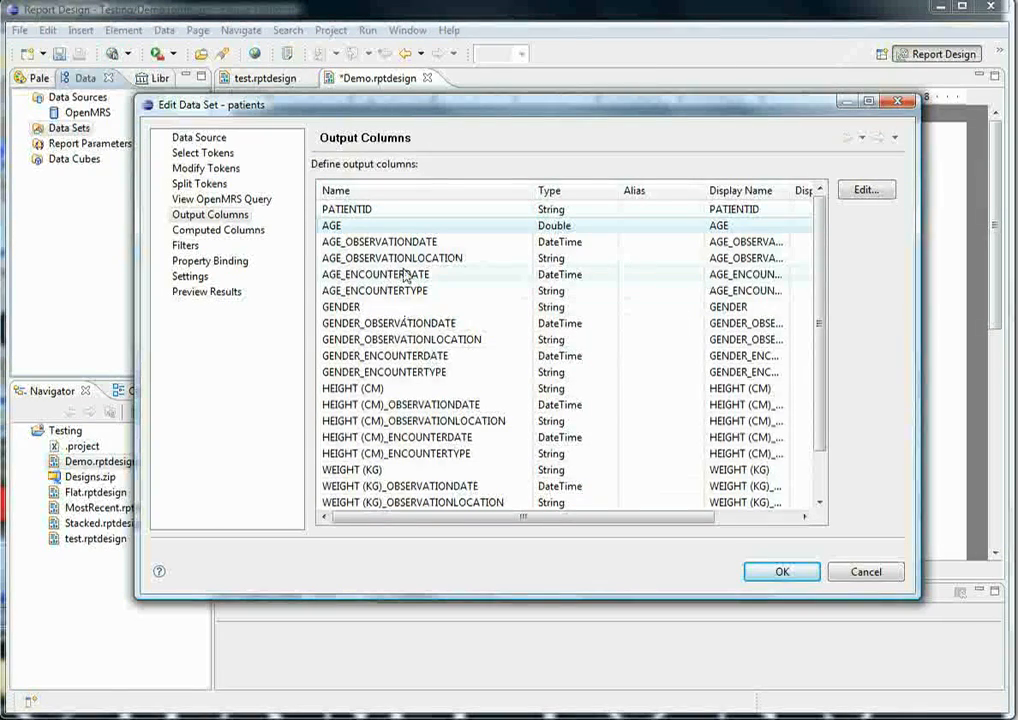
- Return to the patients data set's token selection, search for "temper" and add TEMPERATURE (C) to the selected columns
left_click(222, 155)
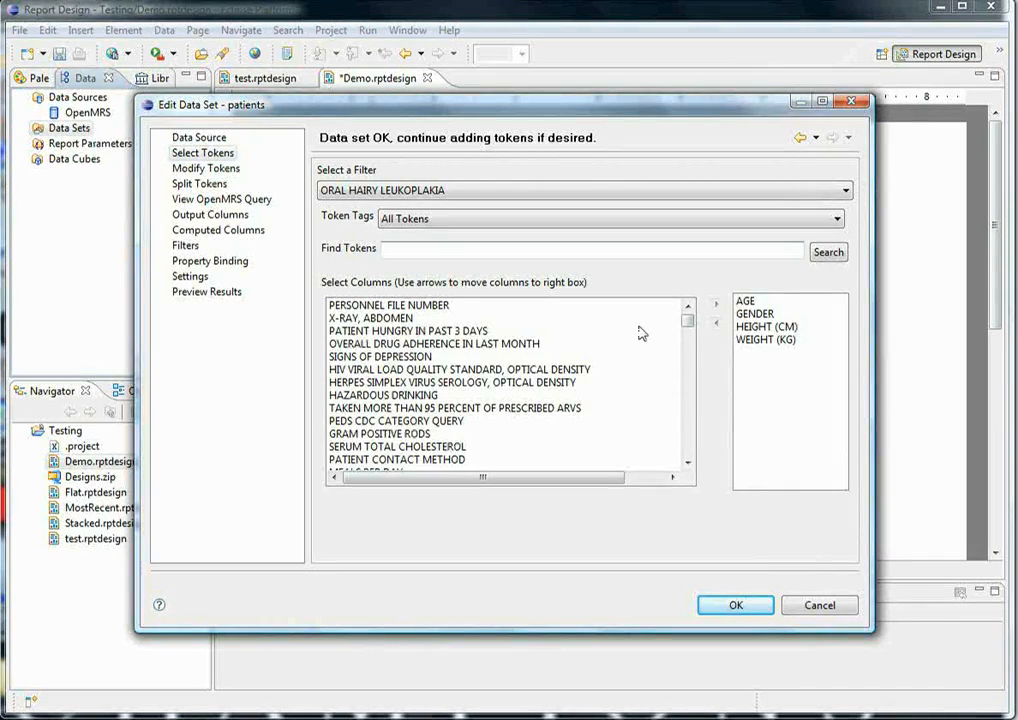
type("temper")
left_click(829, 252)
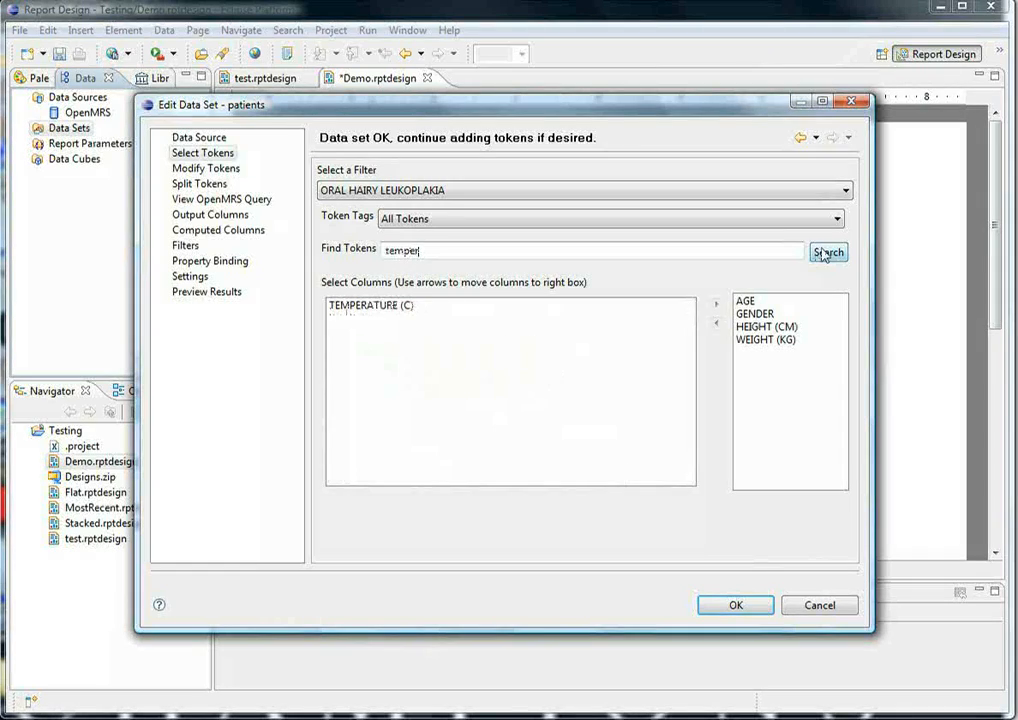
left_click(717, 323)
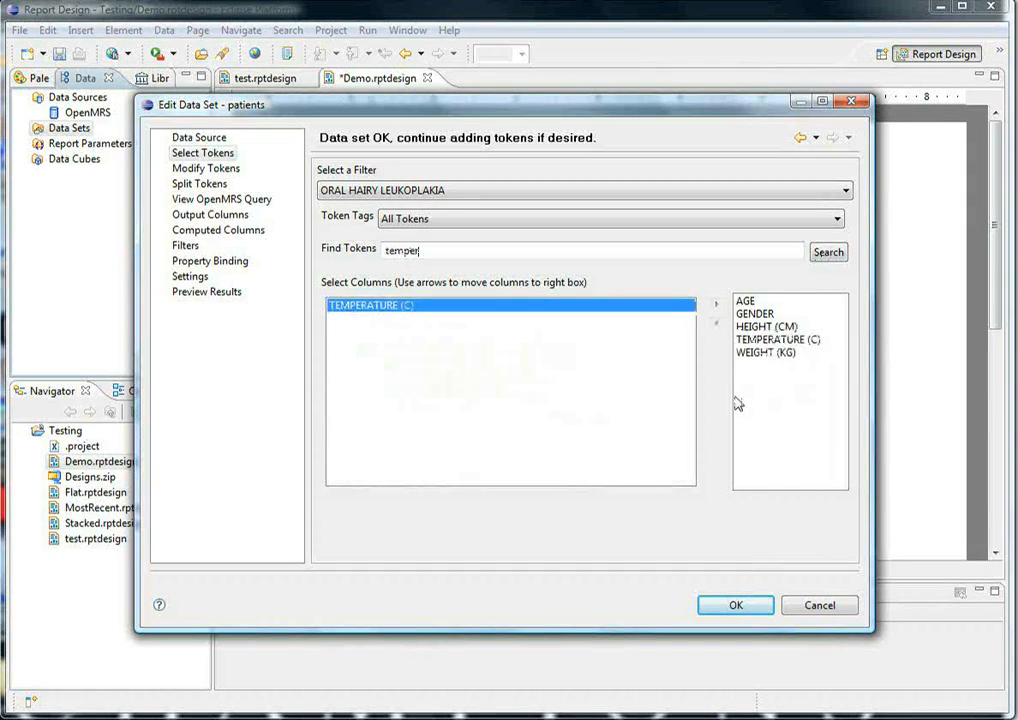
- Review the data set's output columns for the fields belonging to the TEMPERATURE (C) token
left_click(214, 216)
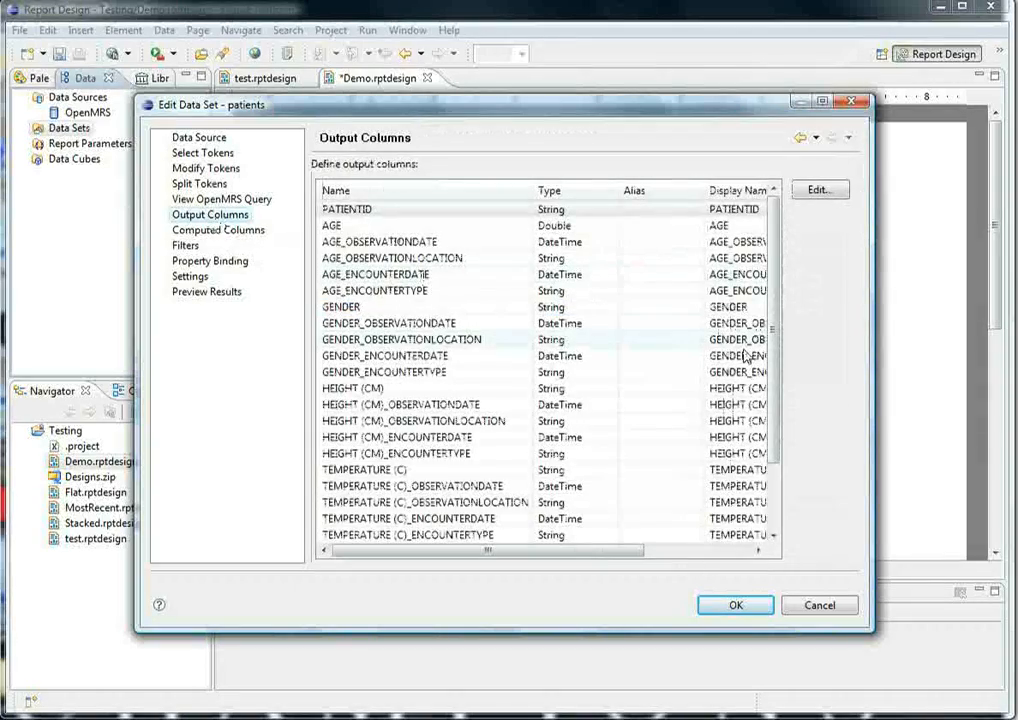
scroll(782, 447, "down", 2)
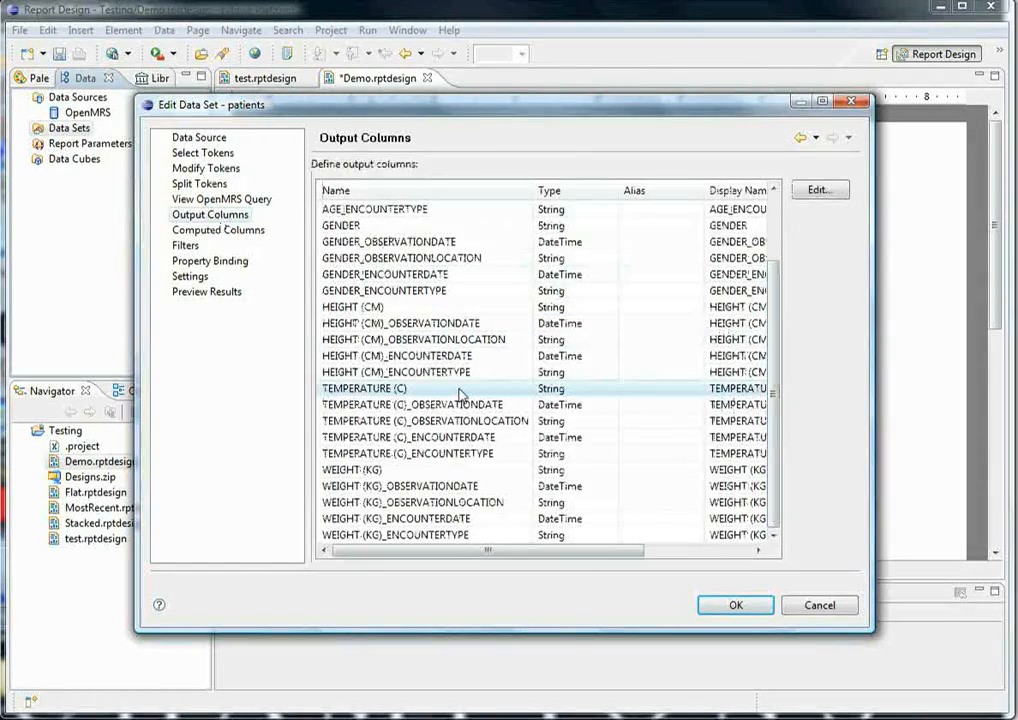
scroll(775, 275, "up", 2)
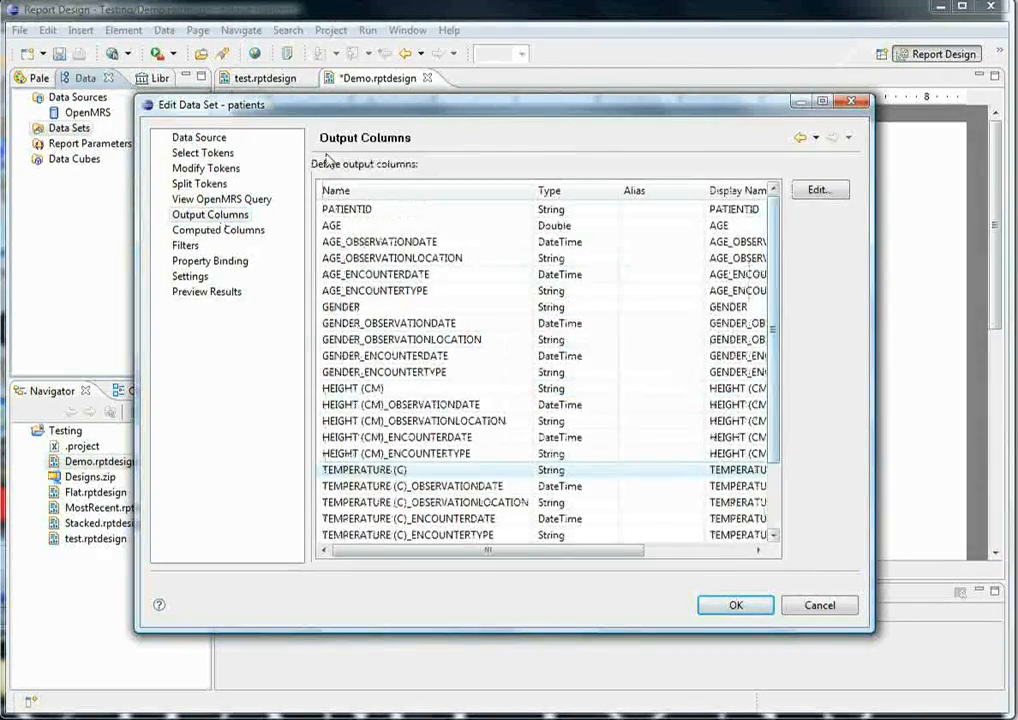
- Enable the LT modifier for the HEIGHT (CM) token and set its value to 300
left_click(218, 170)
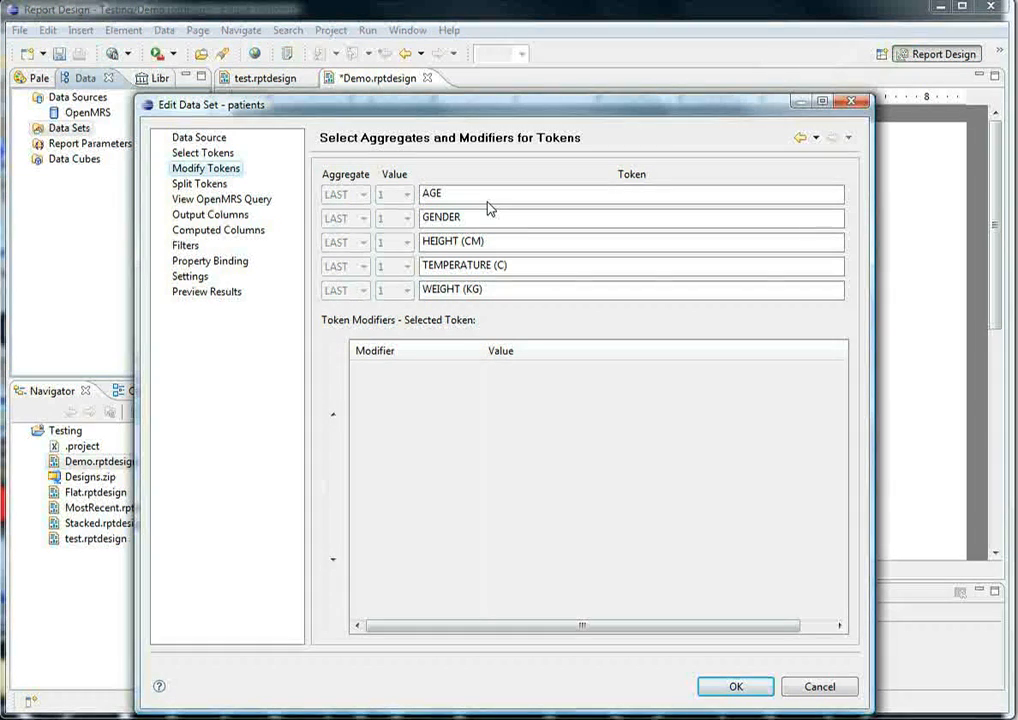
left_click(470, 250)
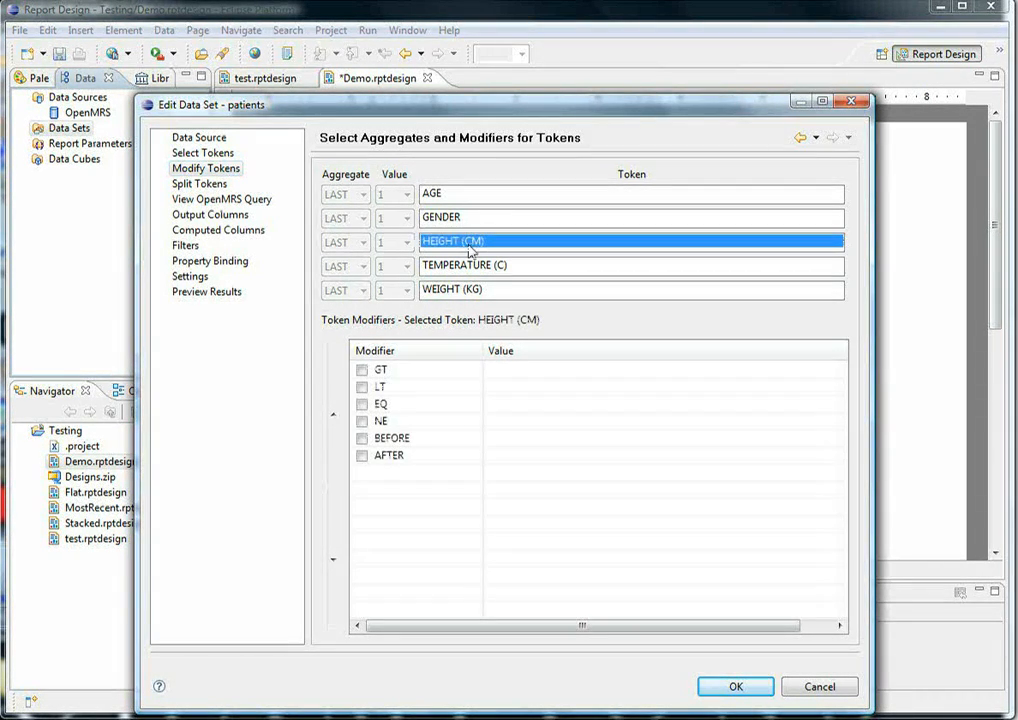
left_click(362, 388)
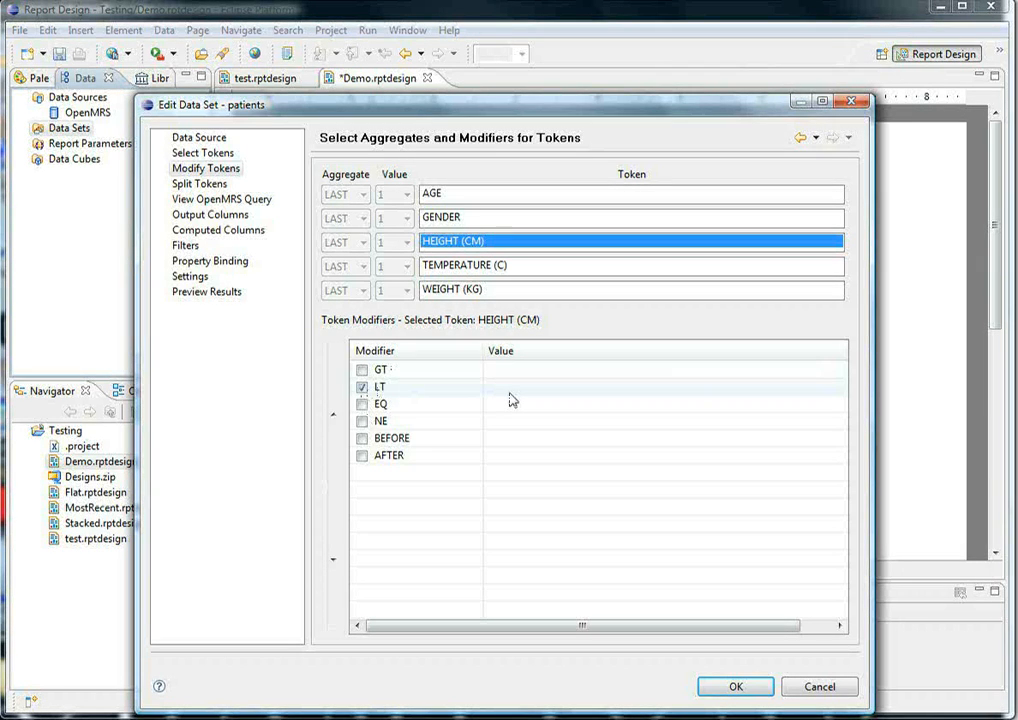
left_click(468, 387)
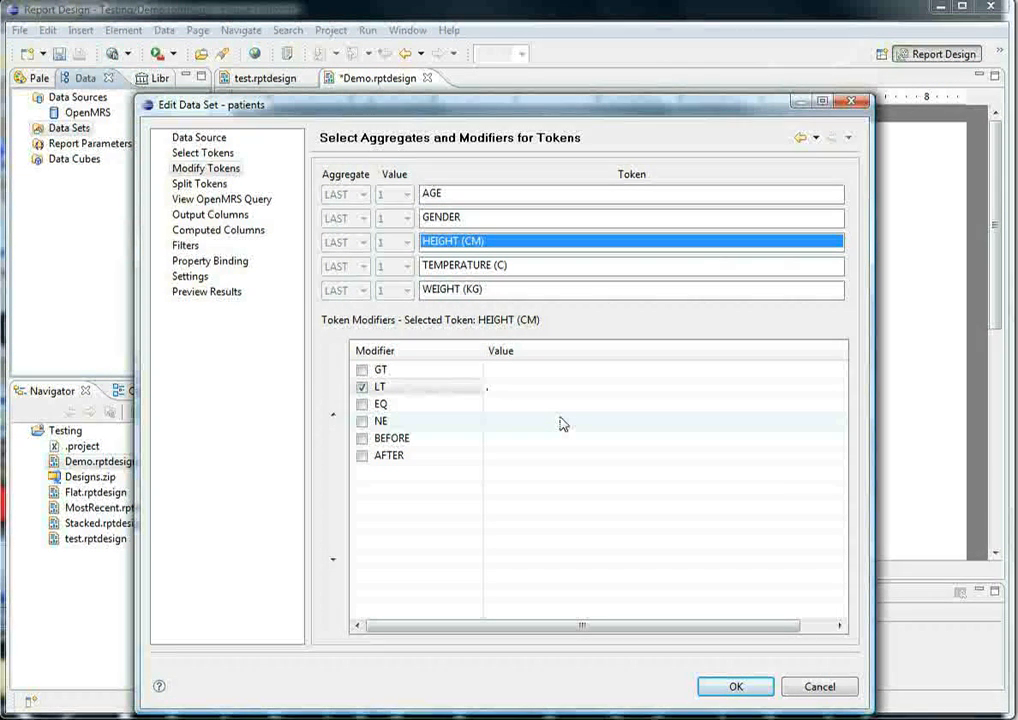
type("300")
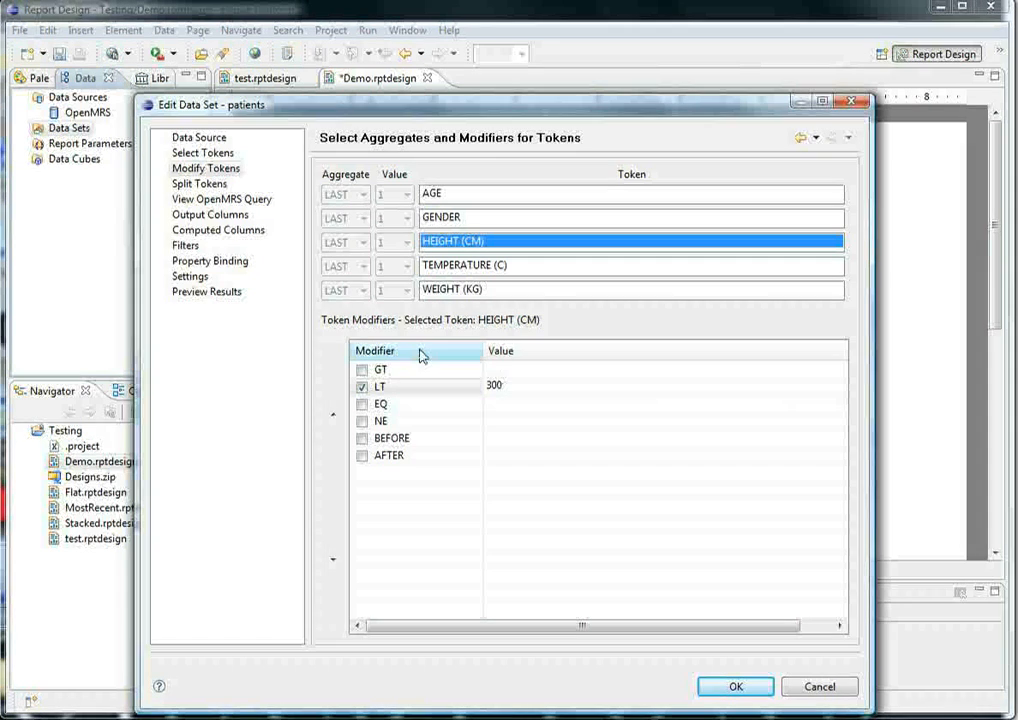
- Enable the GT modifier for the HEIGHT (CM) token and set its value to 200
left_click(407, 372)
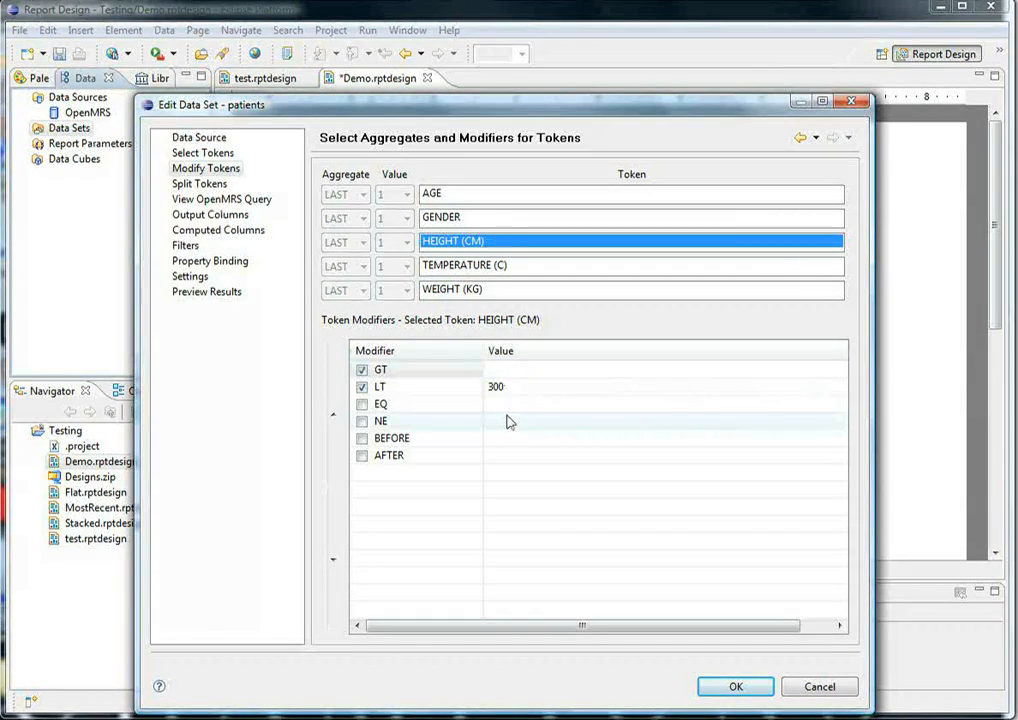
type("200")
key("Return")
- Reorder the HEIGHT (CM) modifiers, trying LT at different places in the list and leaving it first, above GT
left_click(391, 389)
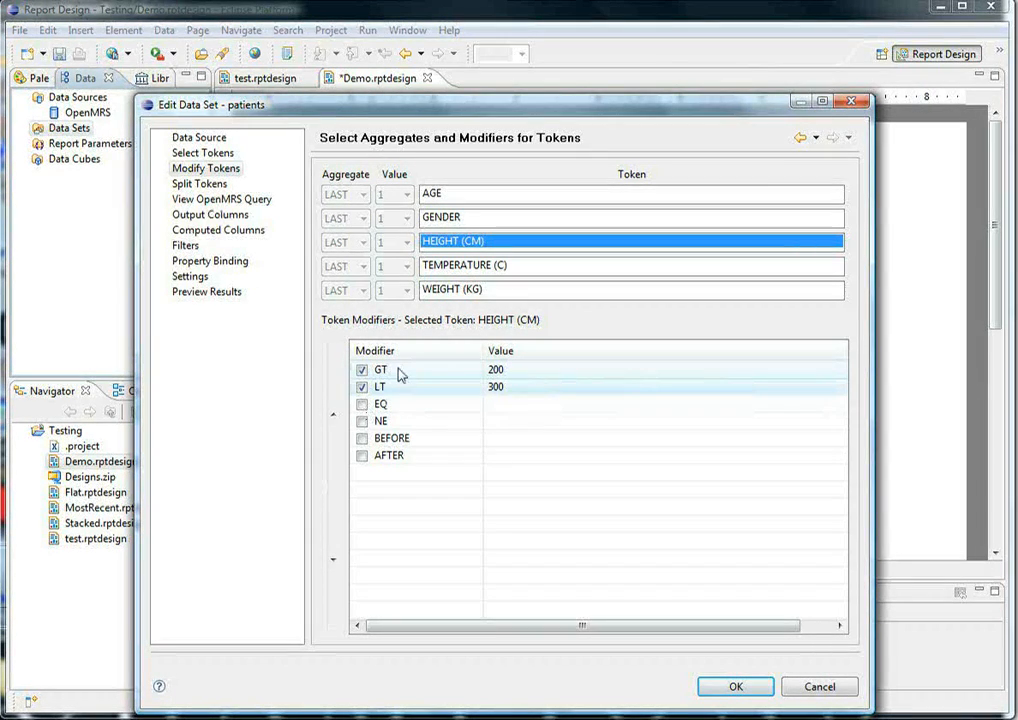
left_click(400, 374)
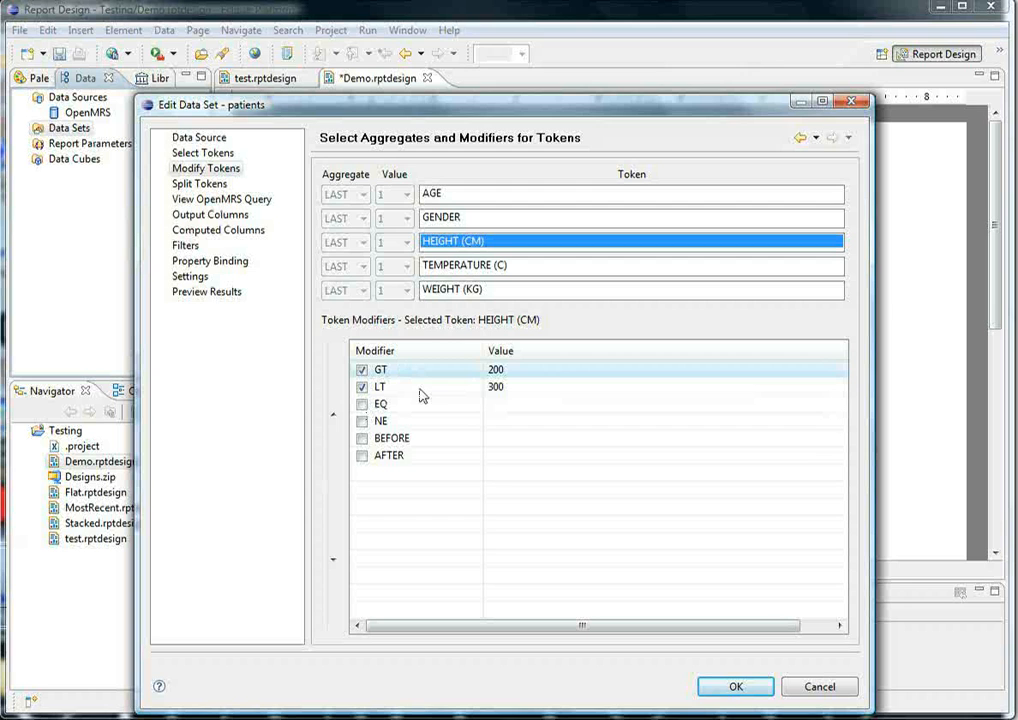
left_click(420, 389)
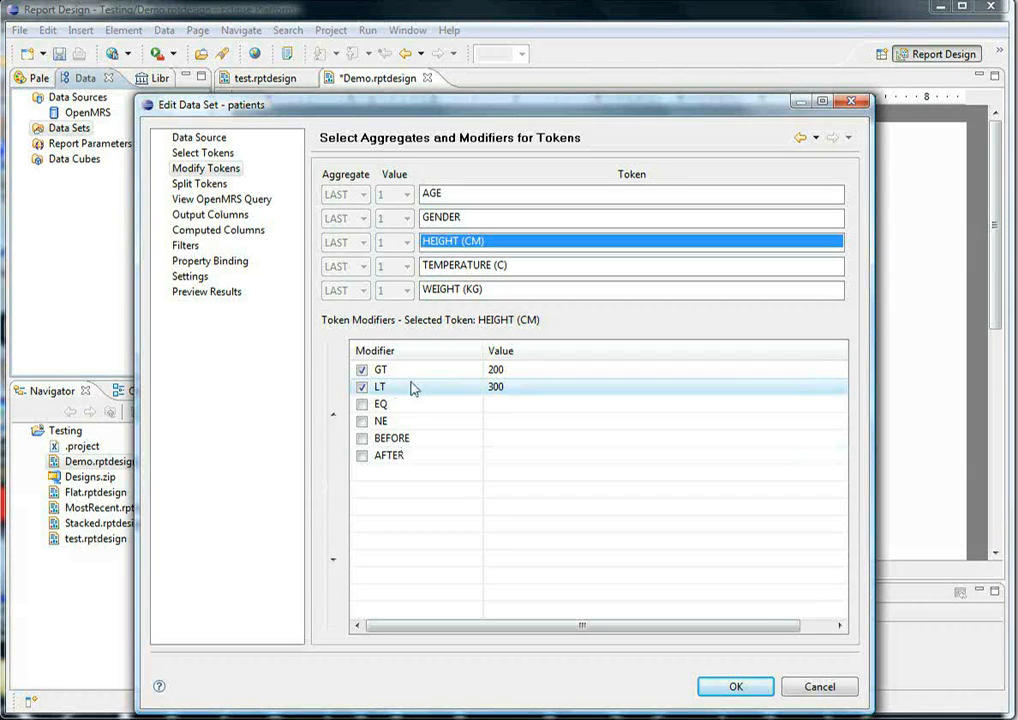
left_click(334, 413)
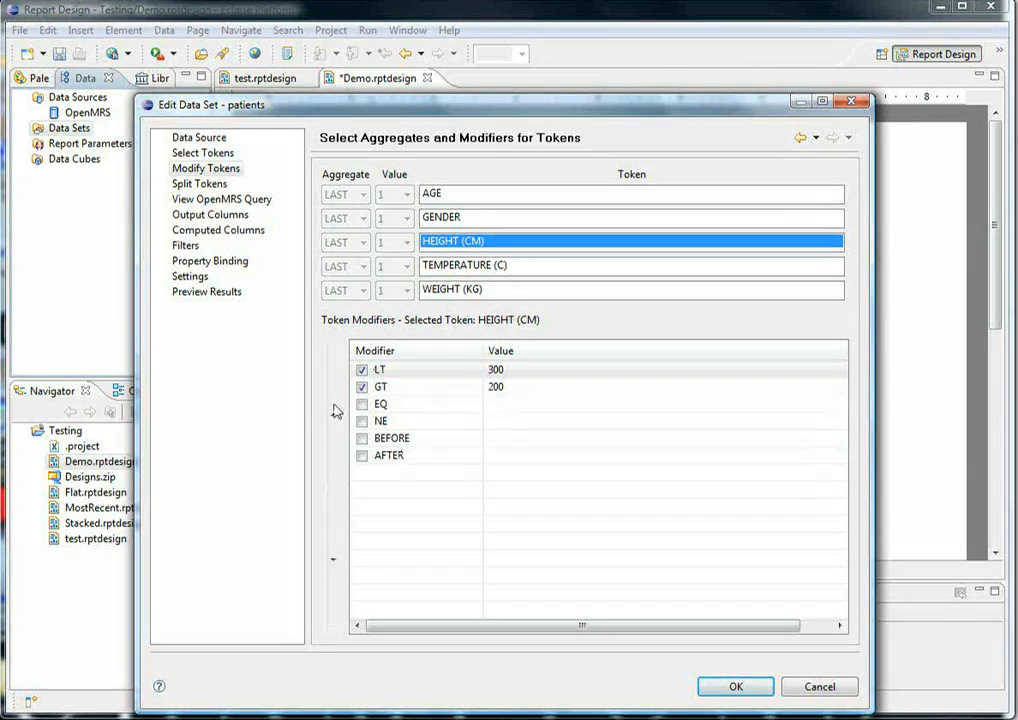
left_click(334, 552)
left_click(334, 552)
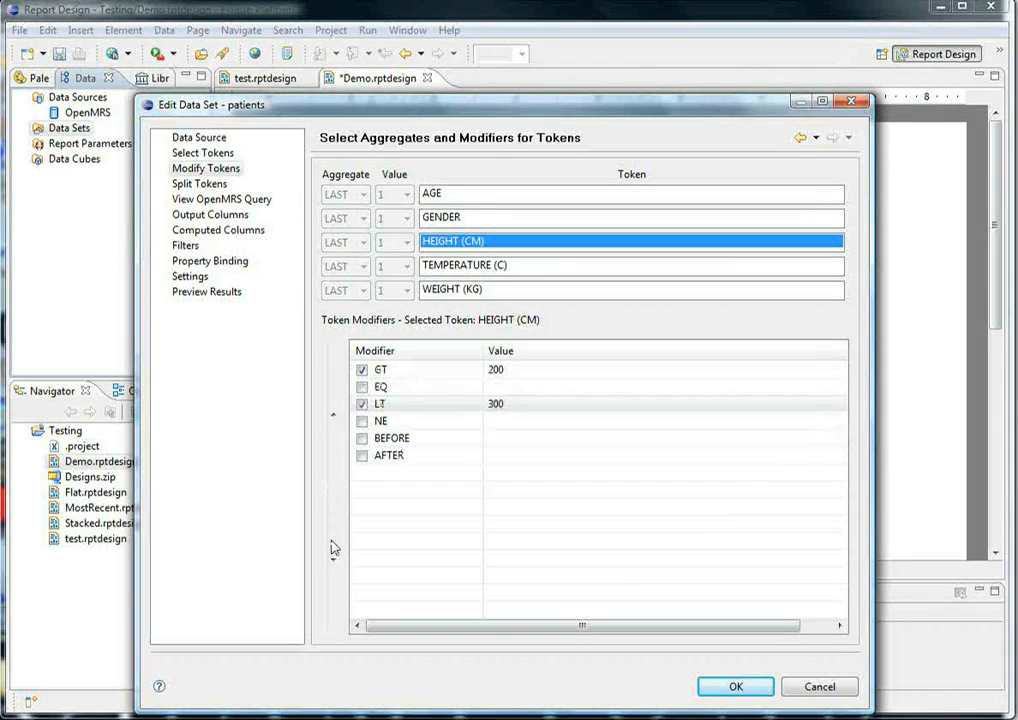
left_click(334, 548)
left_click(334, 548)
left_click(334, 548)
left_click(334, 394)
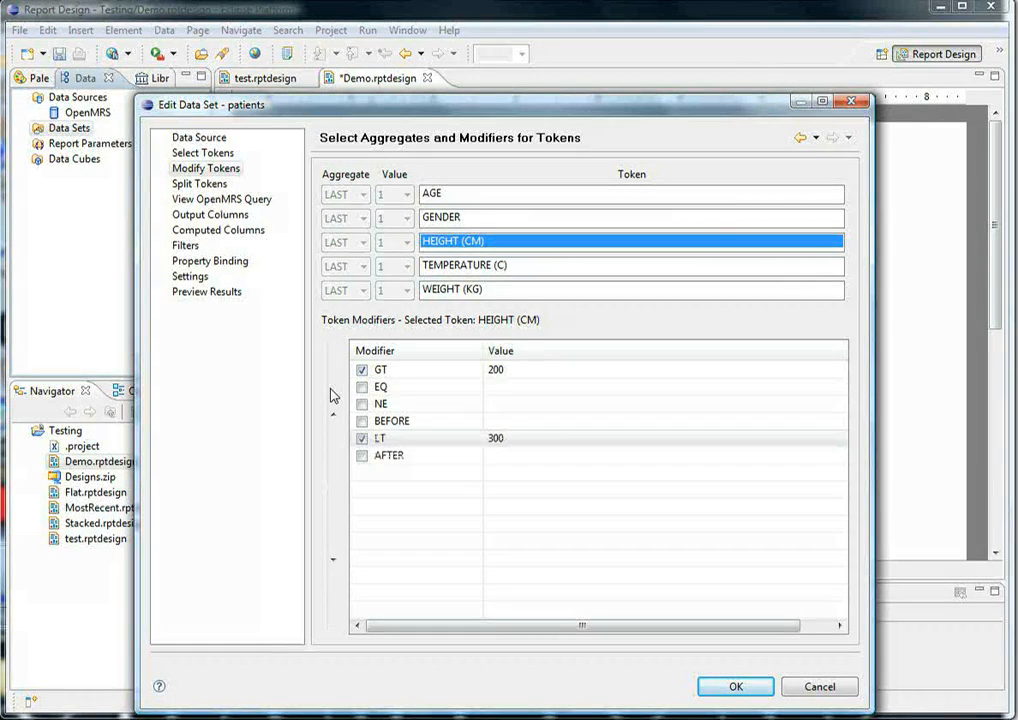
left_click(334, 395)
left_click(334, 395)
left_click(334, 395)
left_click(334, 395)
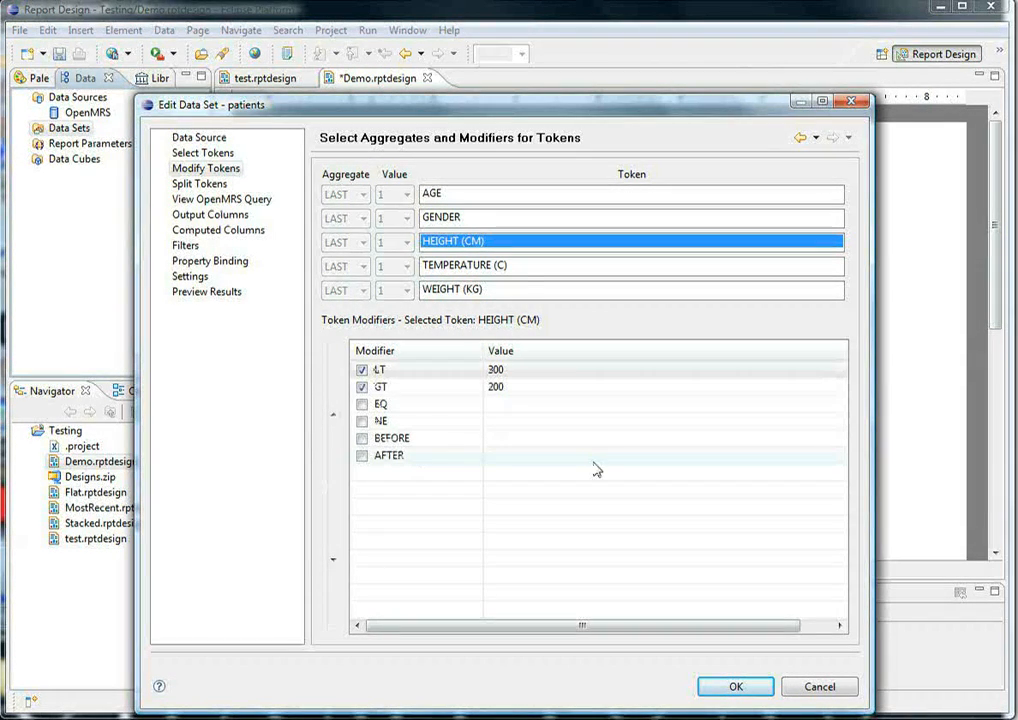
- Look through the modifier lists of the temperature, weight, gender and age tokens, ending back on HEIGHT (CM)
left_click(496, 268)
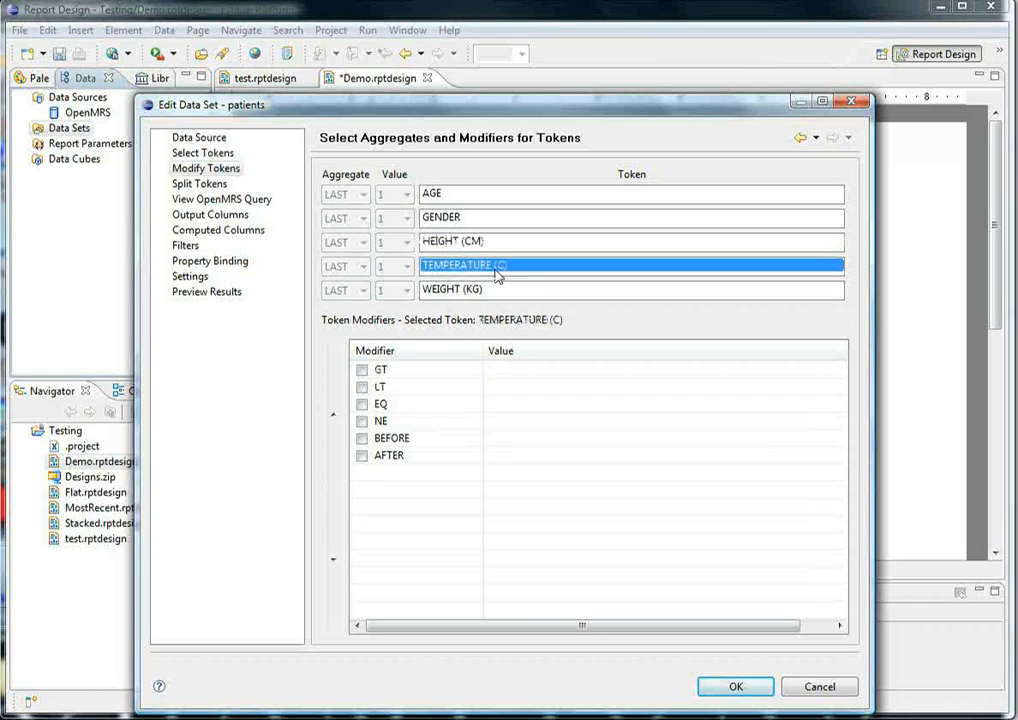
left_click(477, 290)
left_click(449, 220, "ctrl")
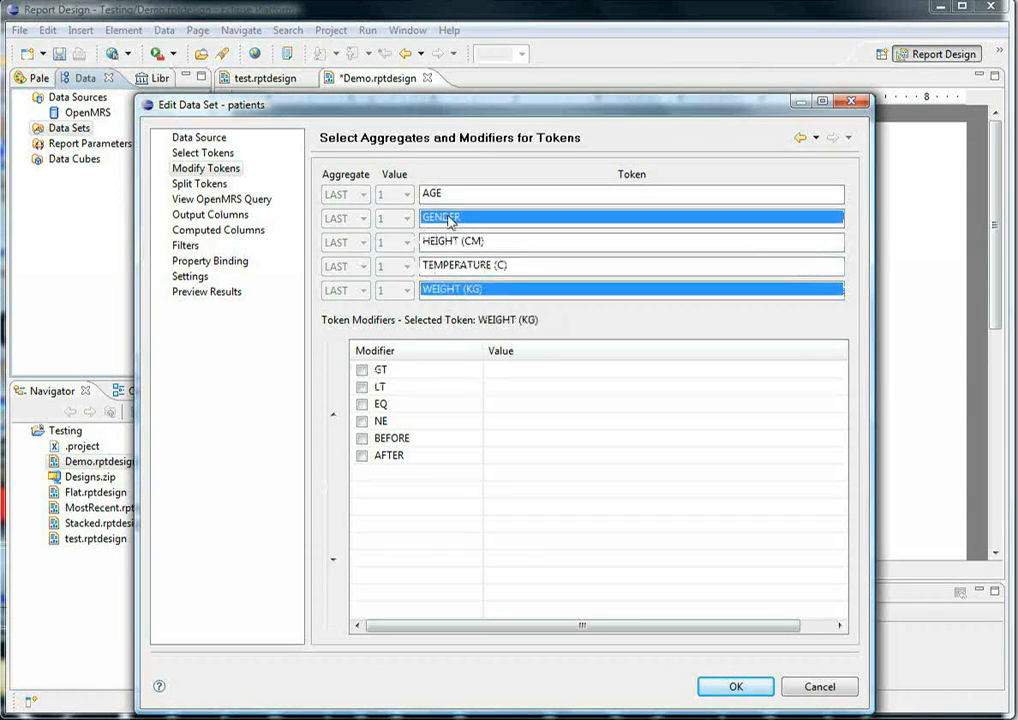
left_click(449, 196)
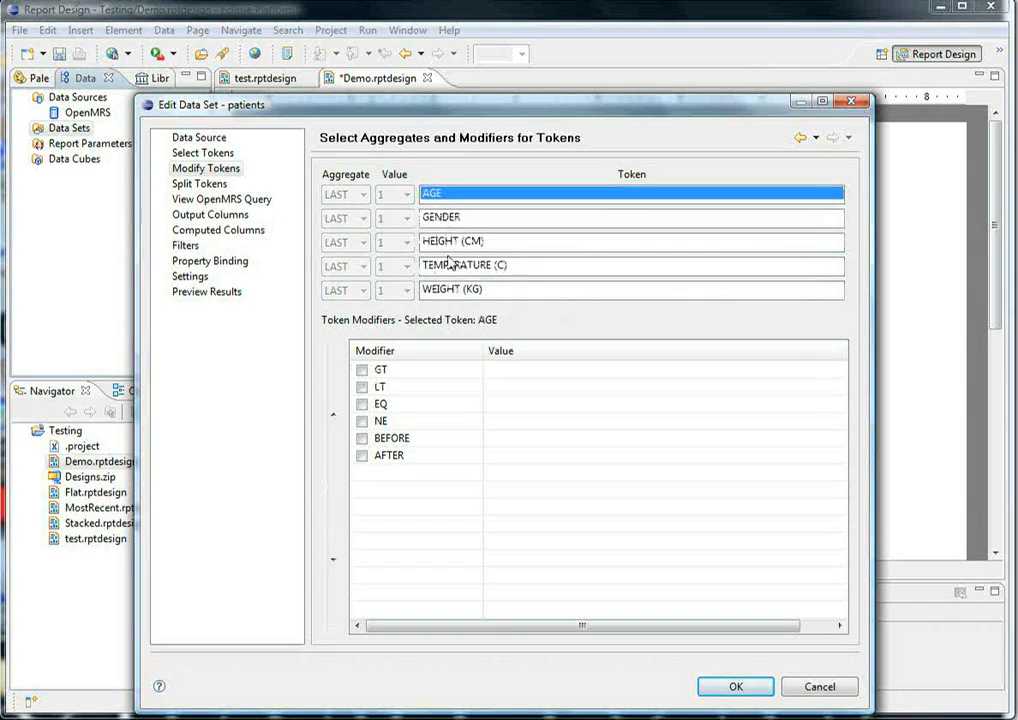
left_click(450, 242)
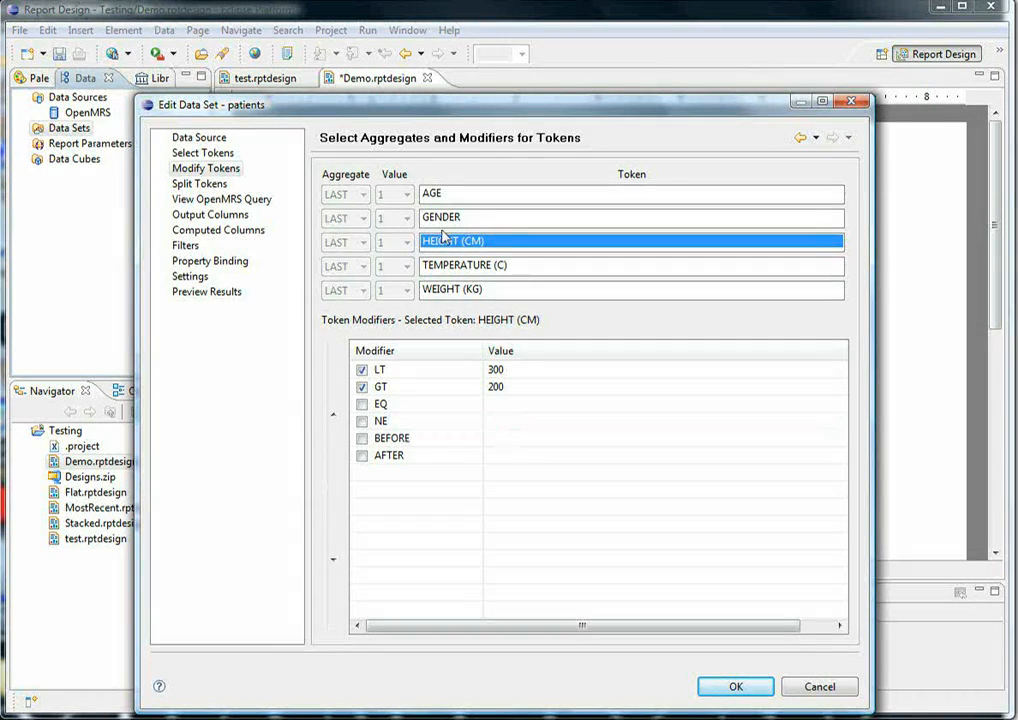
- Disable the LT modifier of the HEIGHT (CM) token and check the modifier lists of the age, temperature and gender tokens
left_click(362, 370)
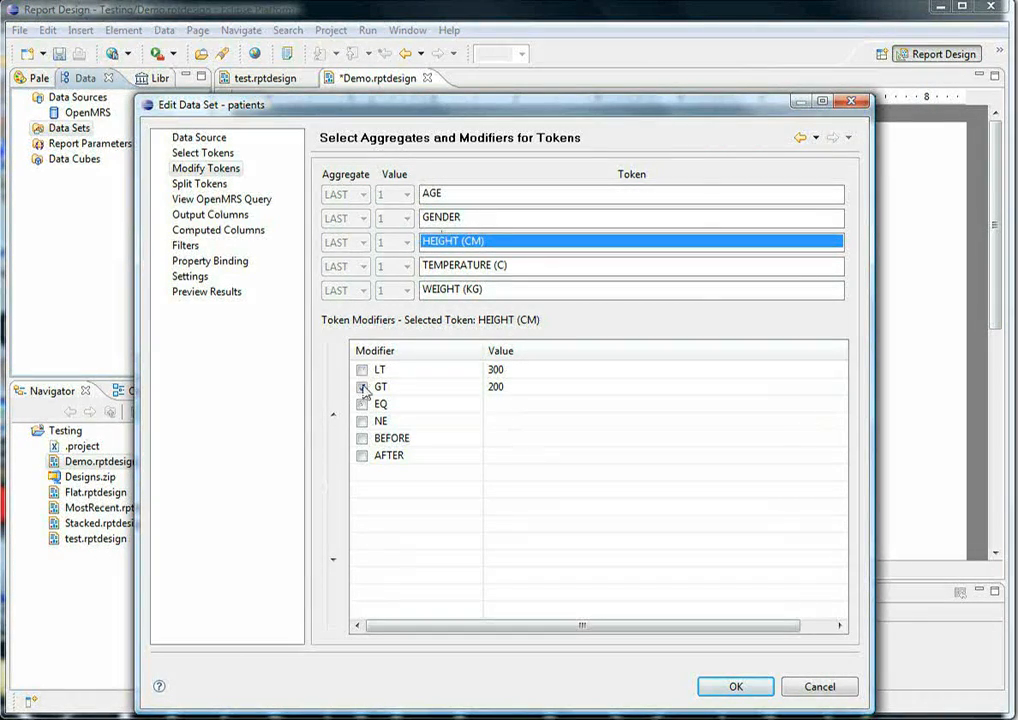
left_click(449, 198)
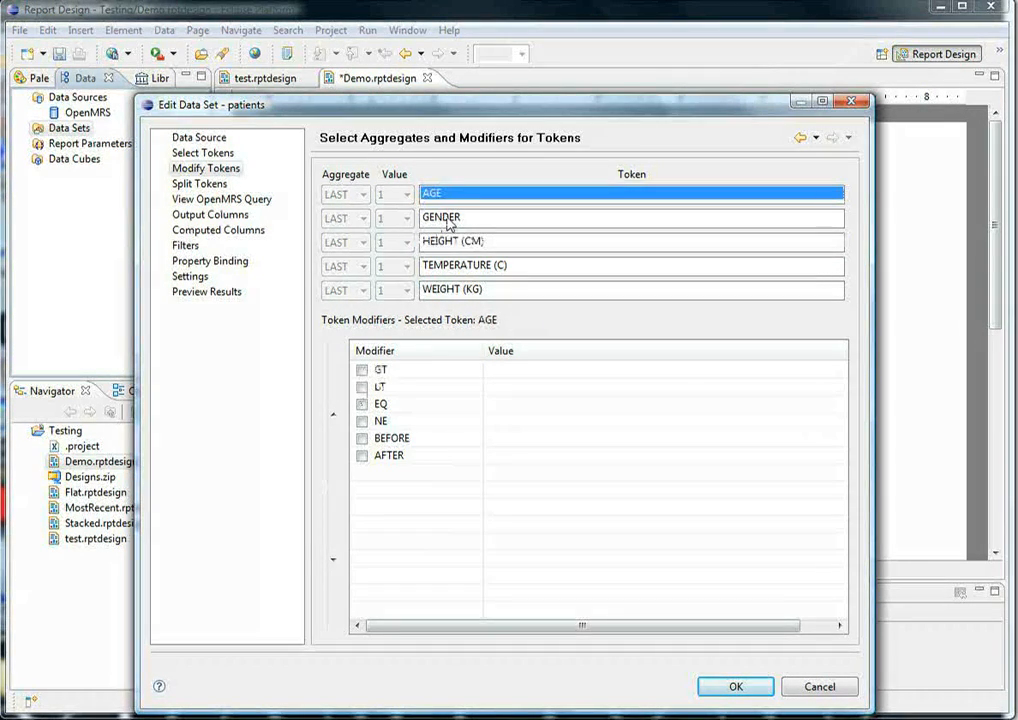
left_click(439, 267)
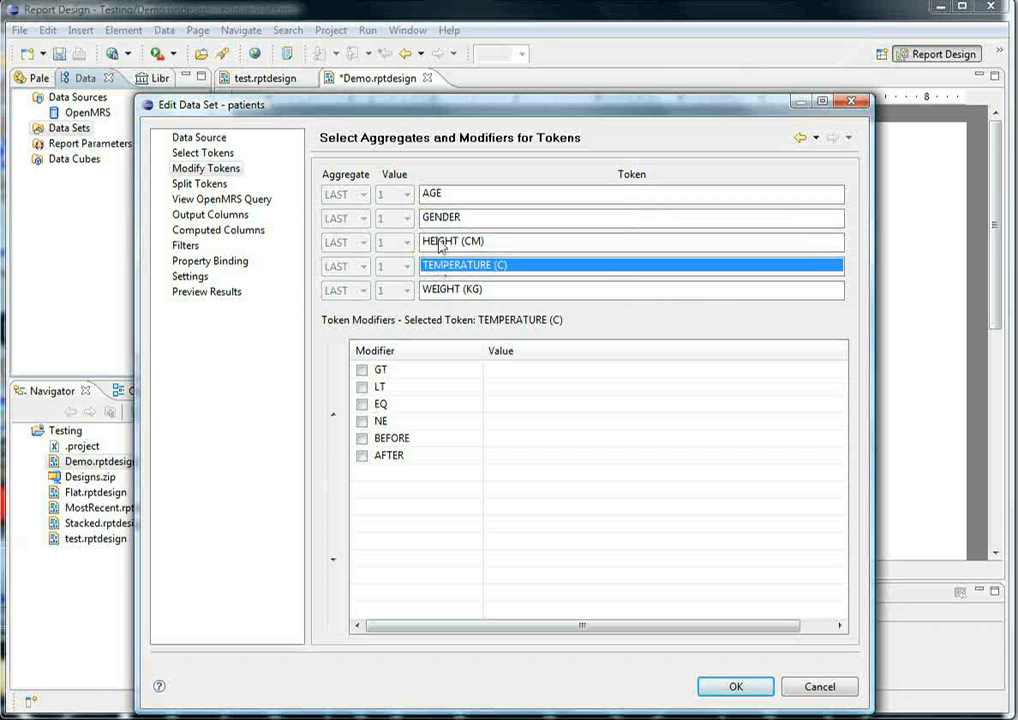
left_click(441, 216)
left_click(441, 195)
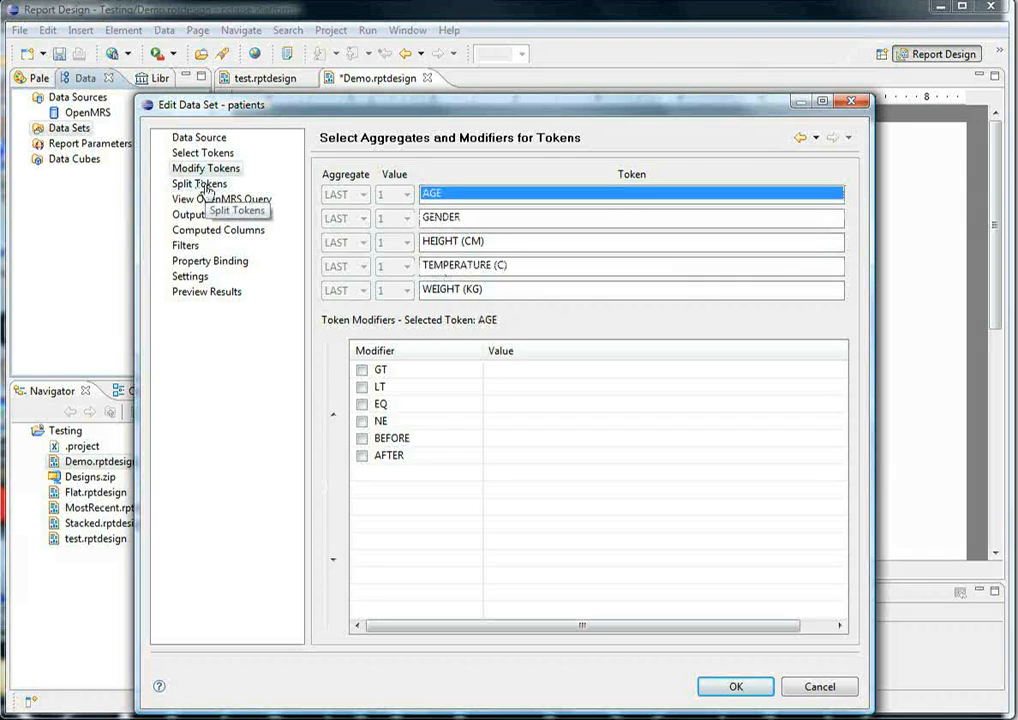
- Turn off splitting of the AGE and GENDER tokens into observation date, observation location, encounter date and encounter type fields
left_click(206, 190)
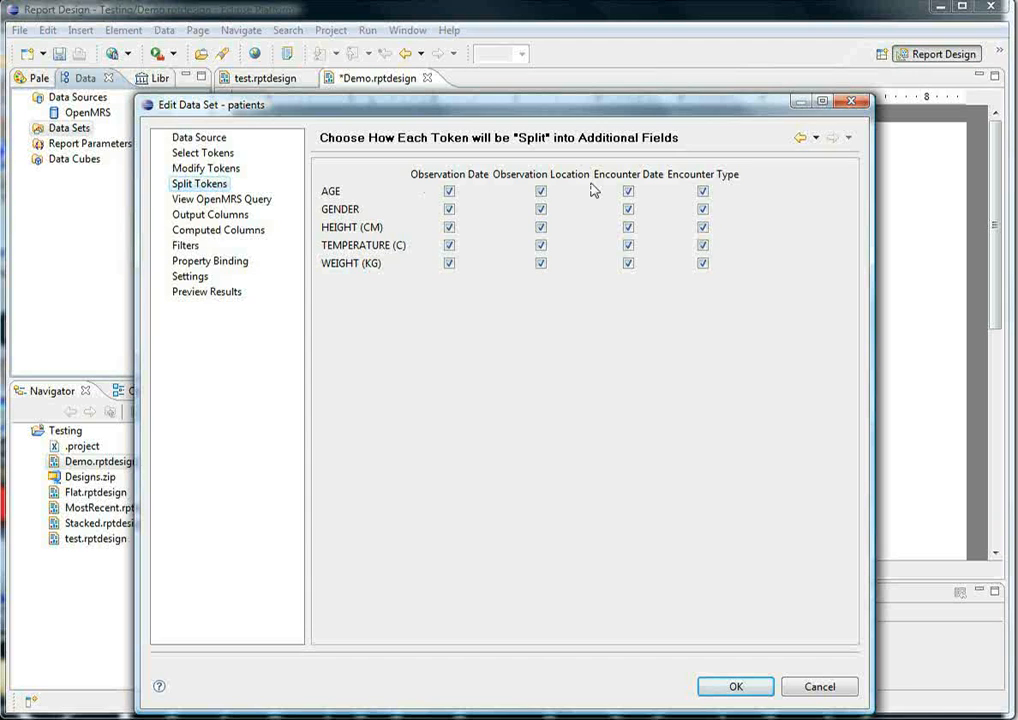
left_click(449, 192)
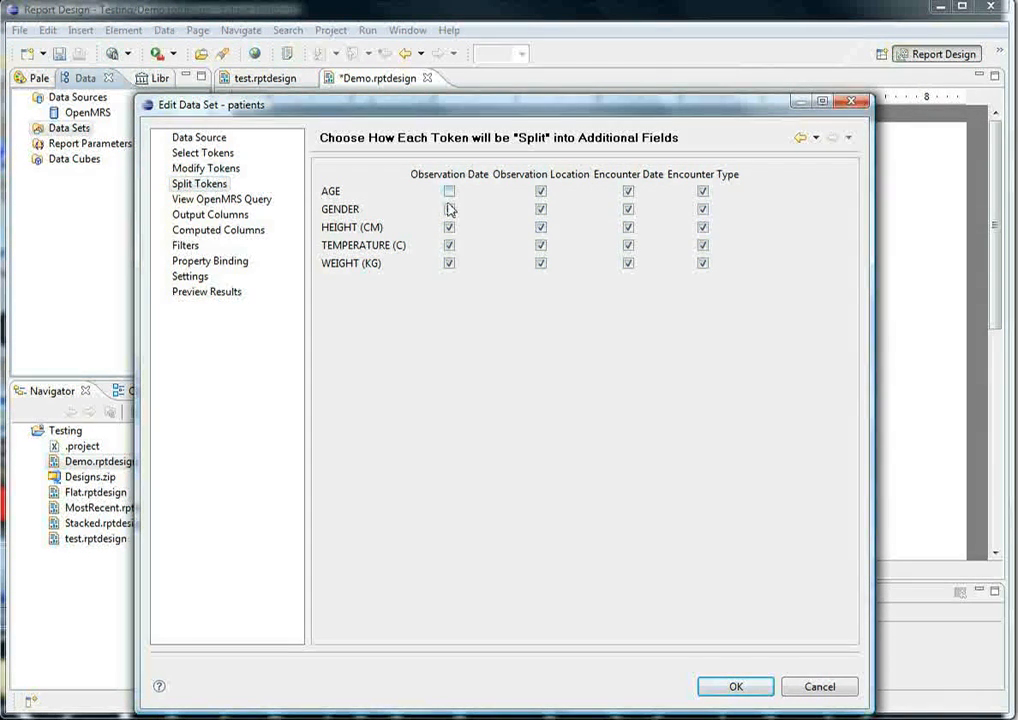
left_click(449, 209)
left_click(541, 191)
left_click(541, 209)
left_click(628, 191)
left_click(628, 209)
left_click(702, 191)
left_click(702, 209)
- Review the data set's output columns, widening the Name column slightly
left_click(217, 217)
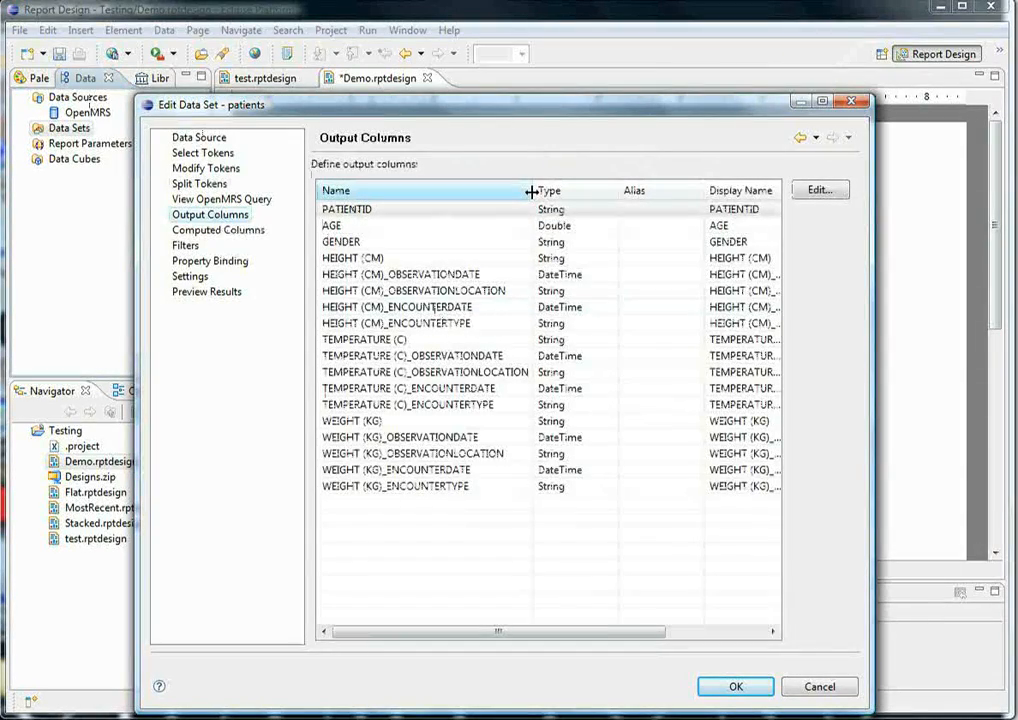
left_click_drag(531, 190, 545, 190)
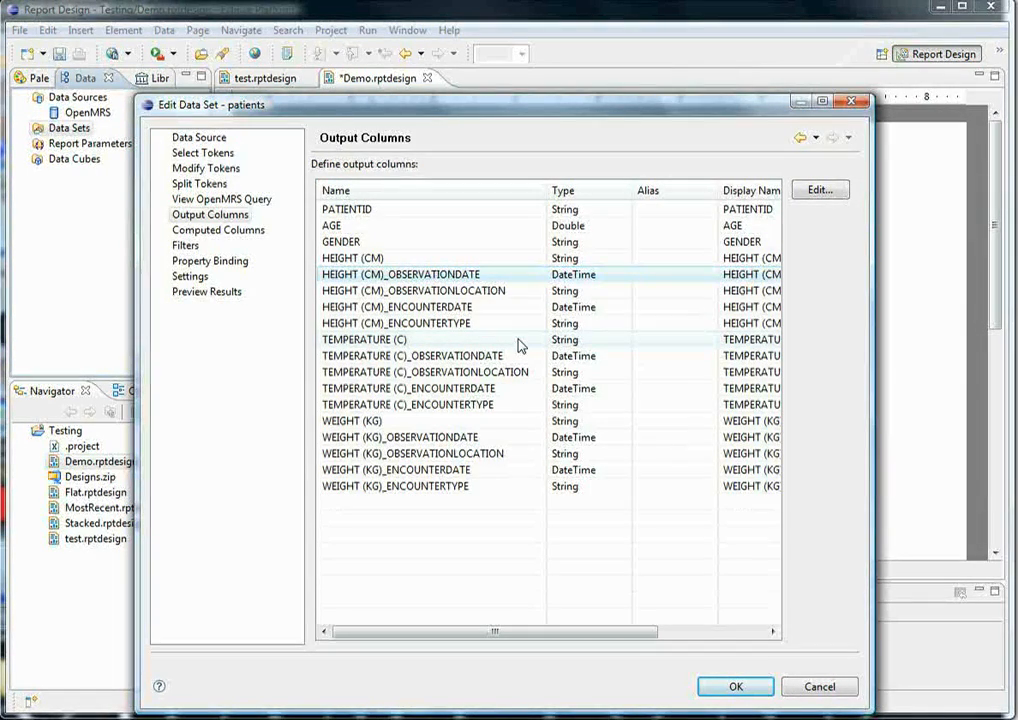
left_click(375, 211)
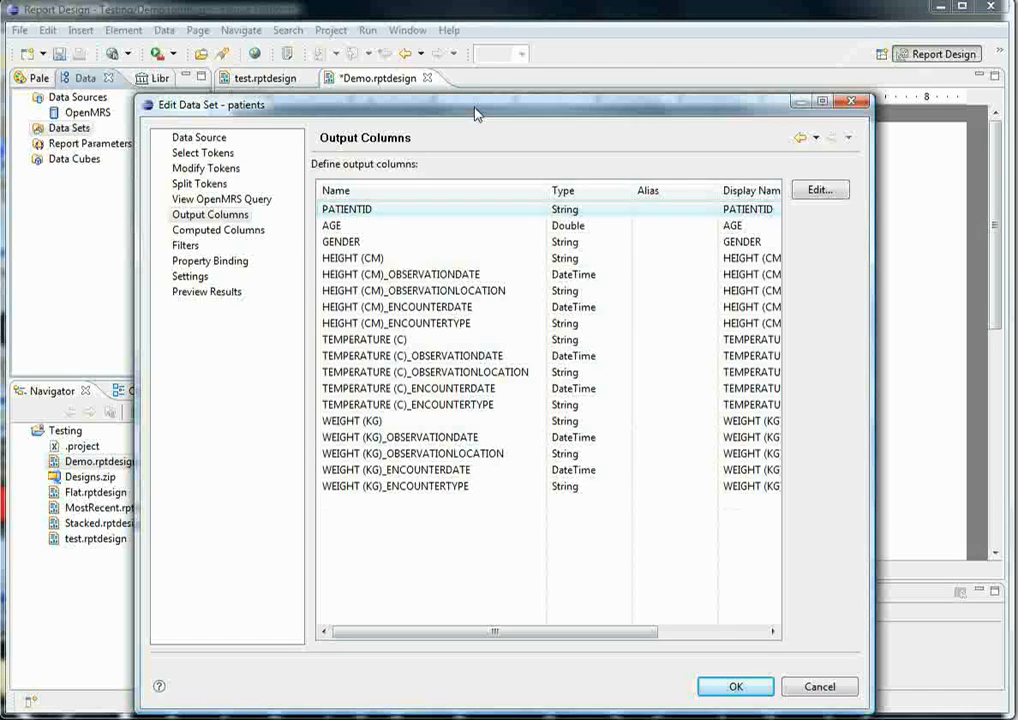
- Preview the data set's results and examine the height, temperature and weight columns, sorting the rows by temperature
left_click(207, 292)
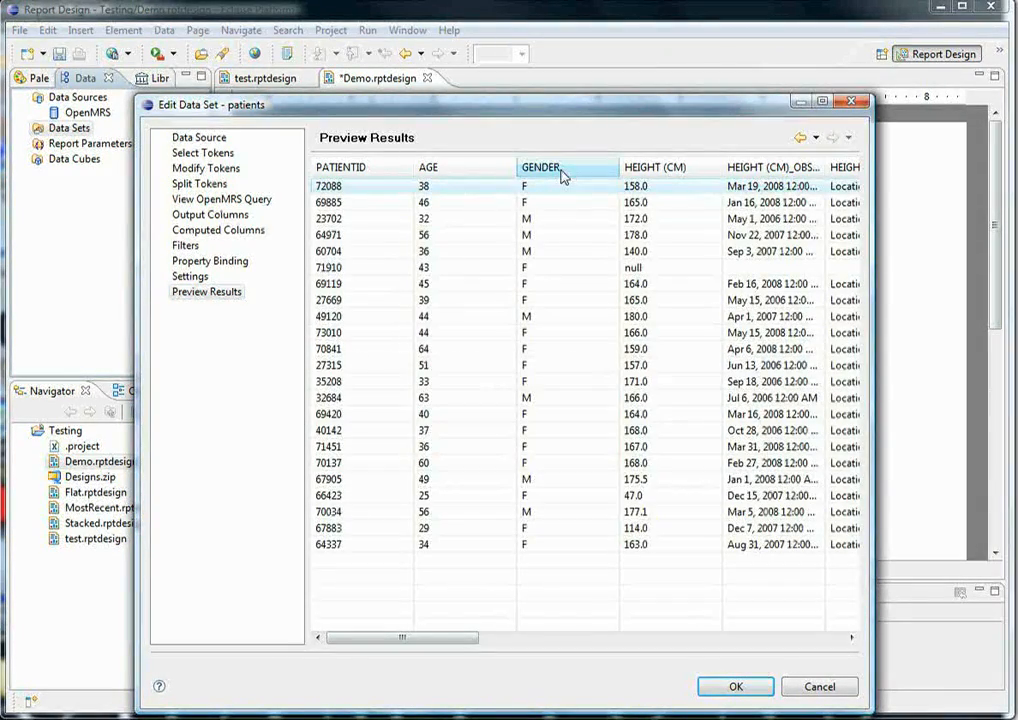
left_click_drag(438, 638, 506, 637)
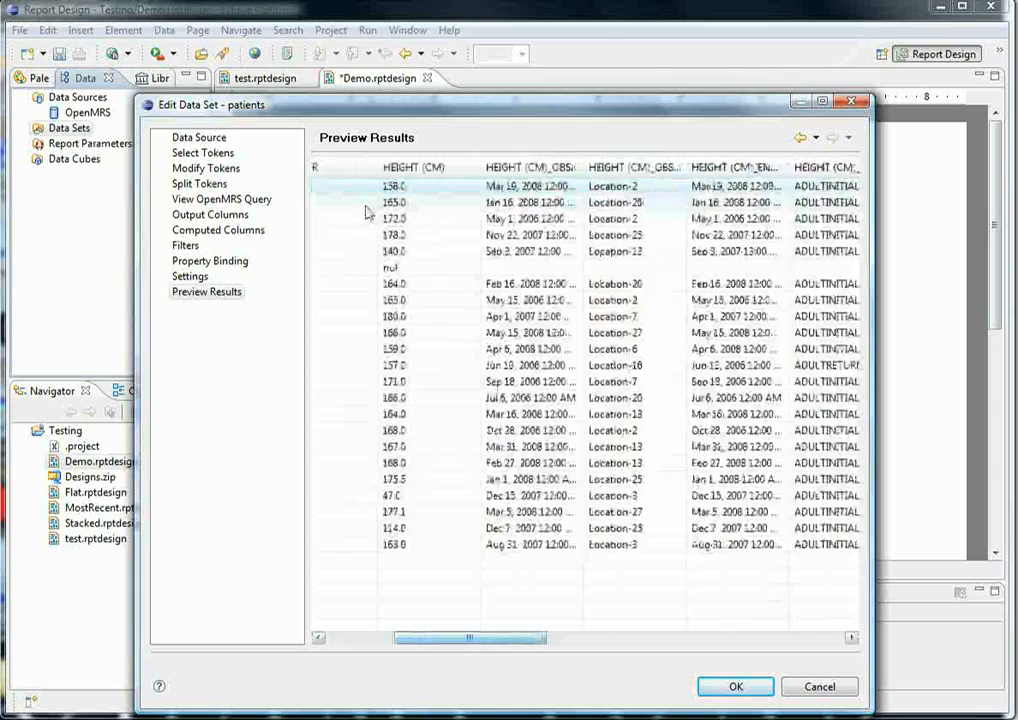
left_click_drag(584, 167, 667, 162)
left_click_drag(767, 170, 761, 184)
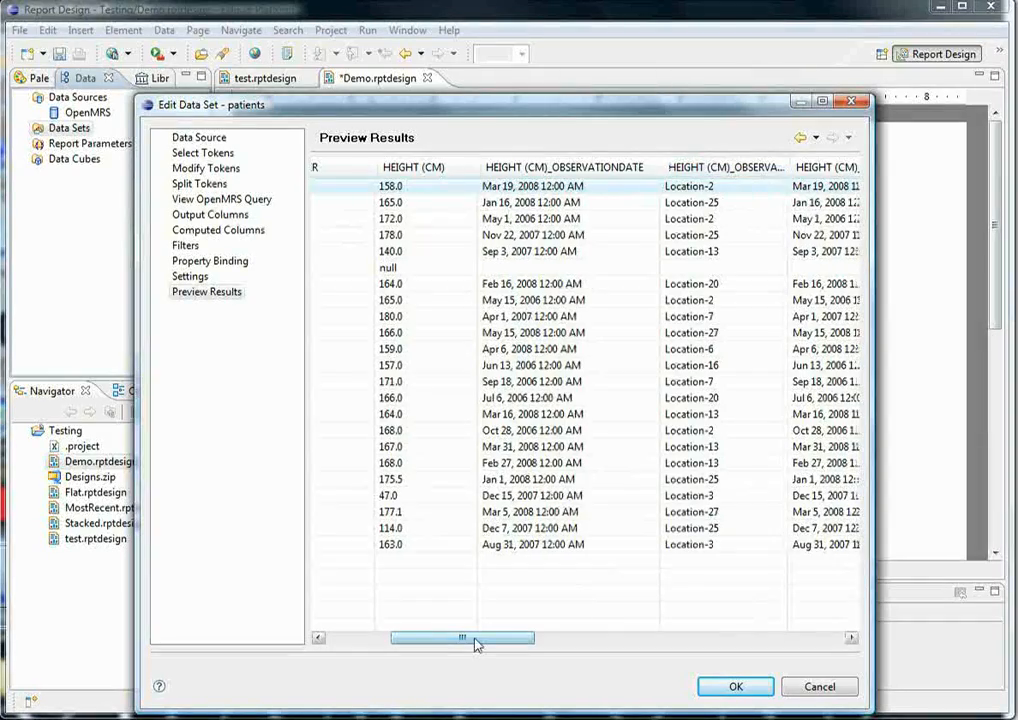
left_click_drag(476, 645, 552, 645)
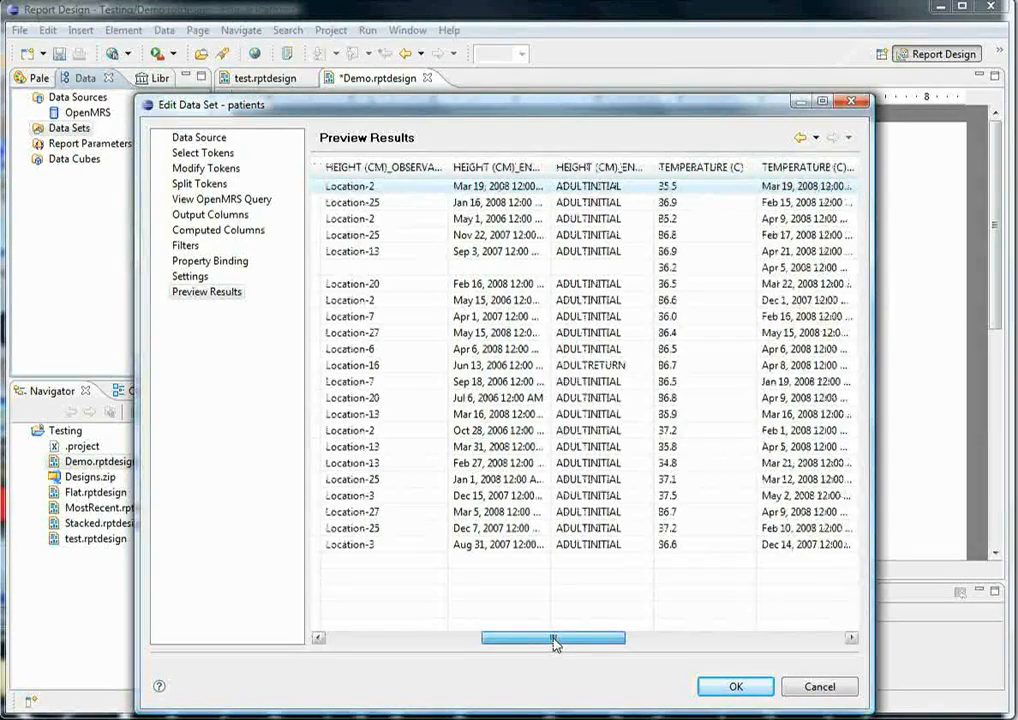
left_click(690, 162)
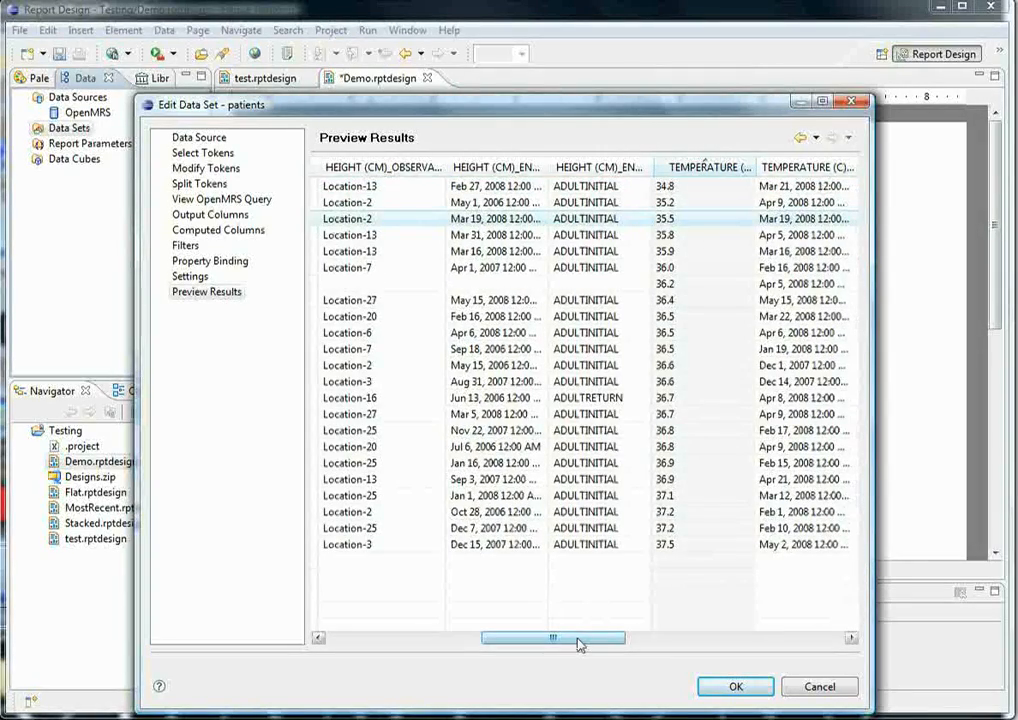
left_click_drag(577, 645, 697, 645)
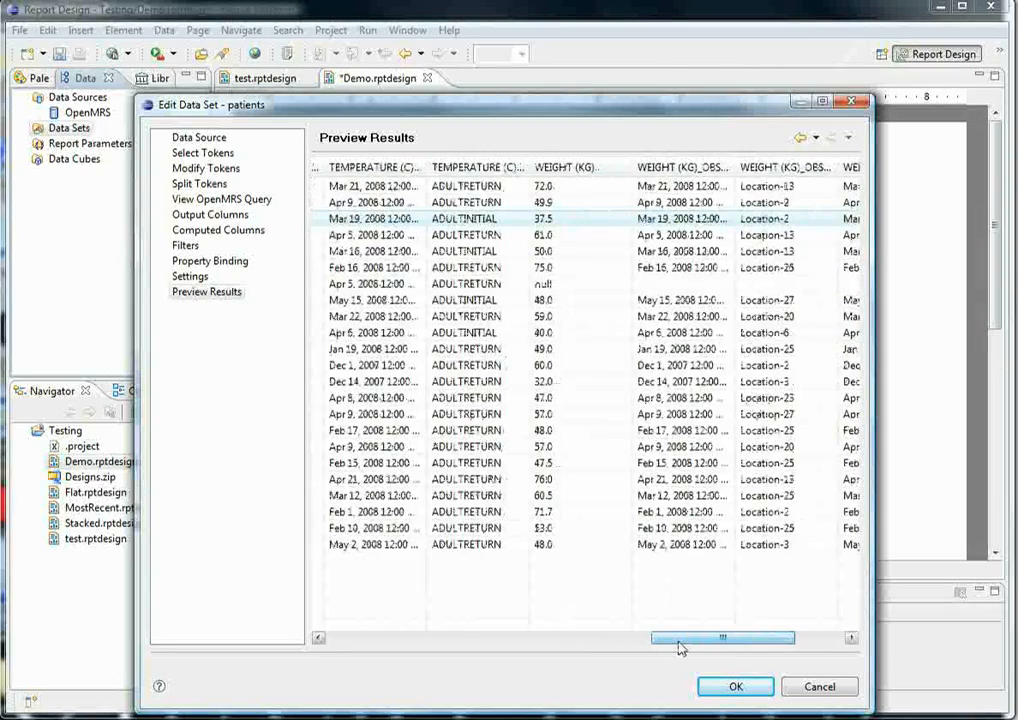
left_click_drag(680, 648, 423, 638)
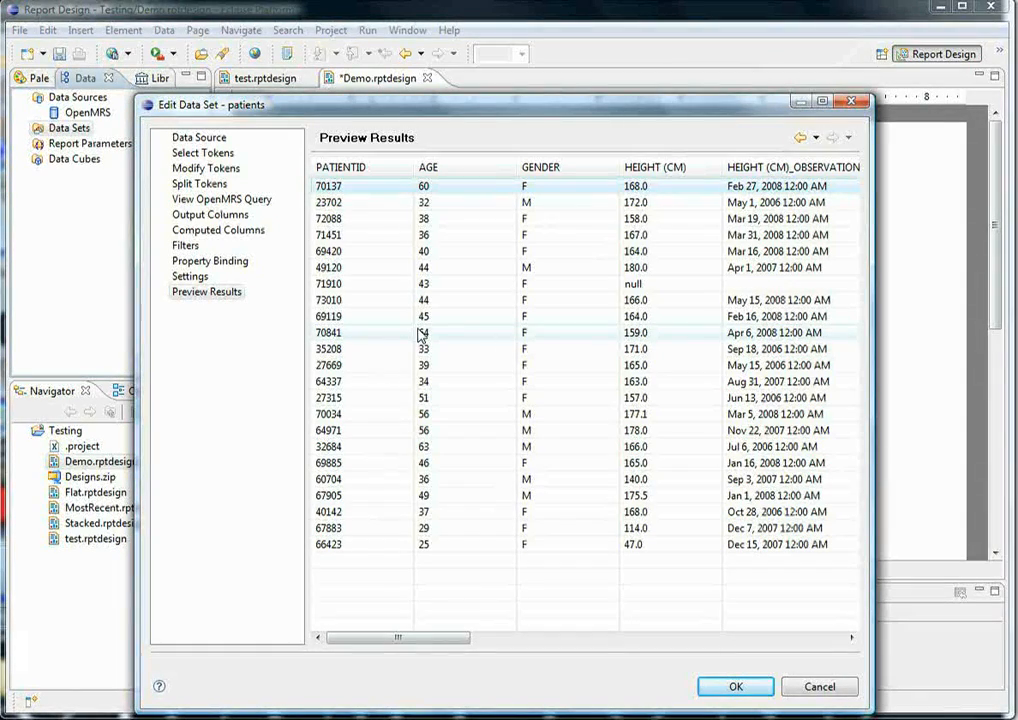
- Set the style of data to generate to Stacked and examine the output columns it defines
left_click(224, 200)
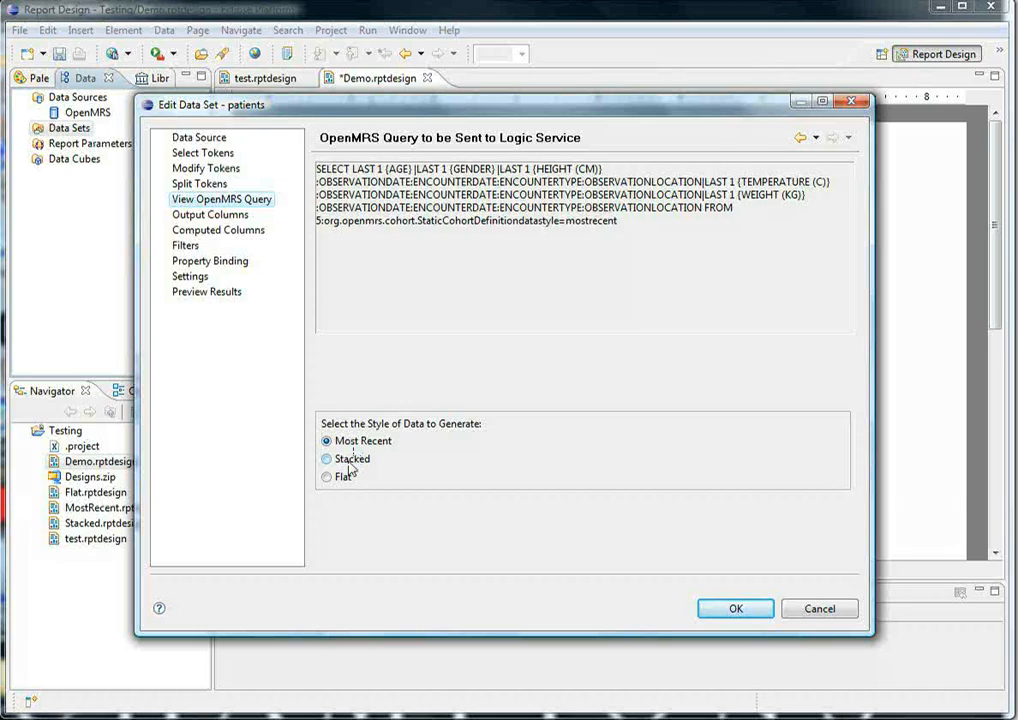
left_click(350, 466)
left_click(223, 216)
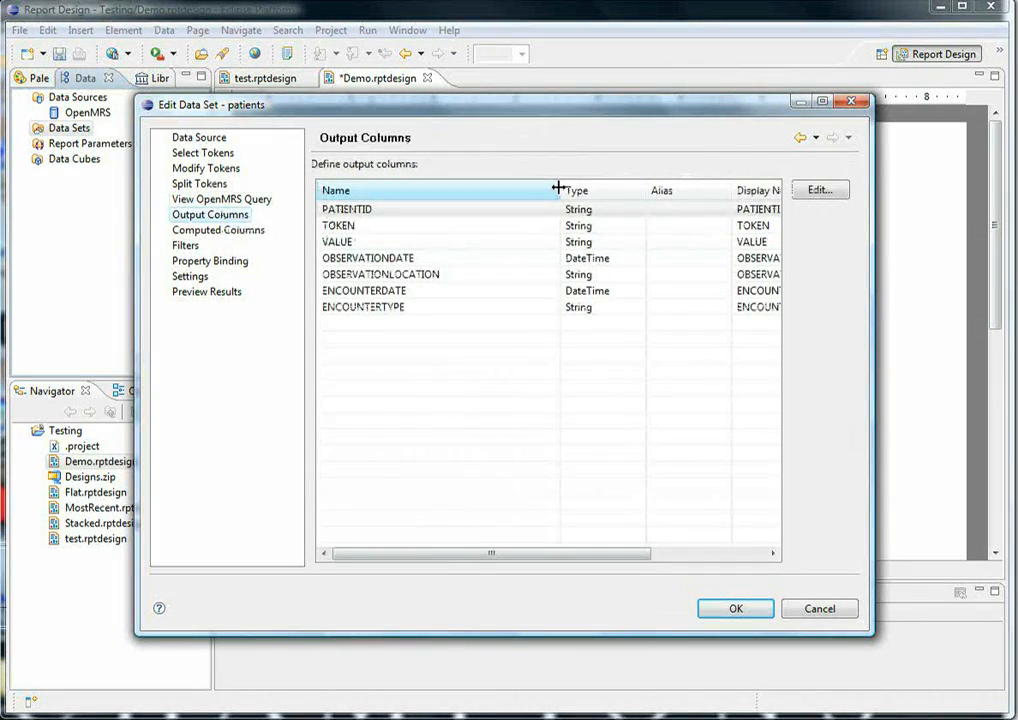
left_click_drag(558, 189, 555, 189)
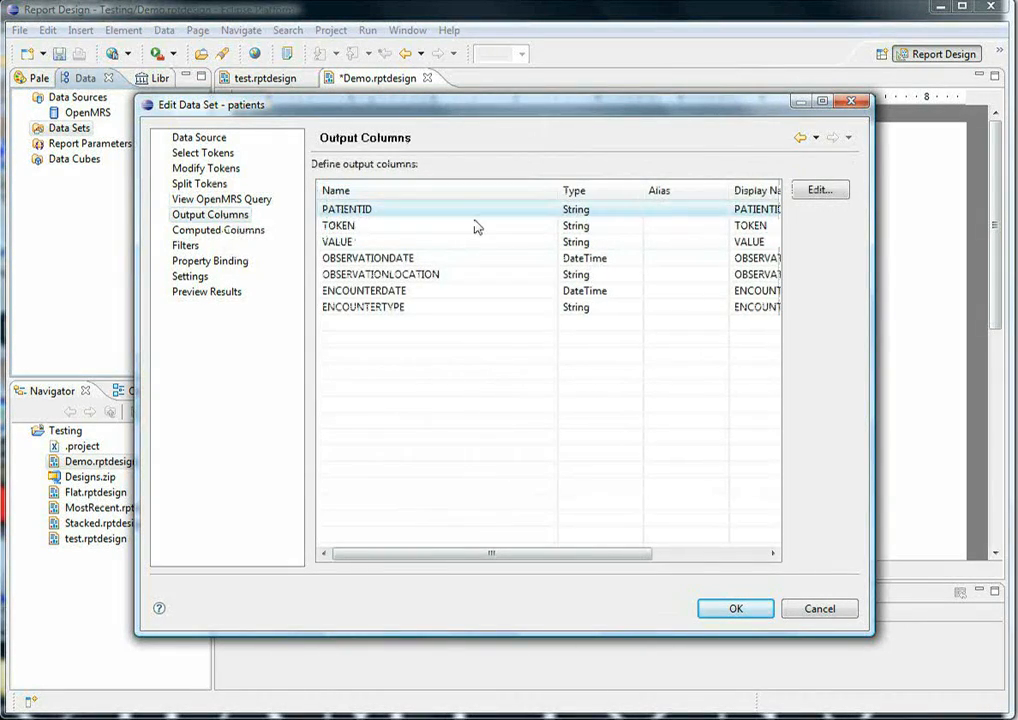
left_click(443, 246)
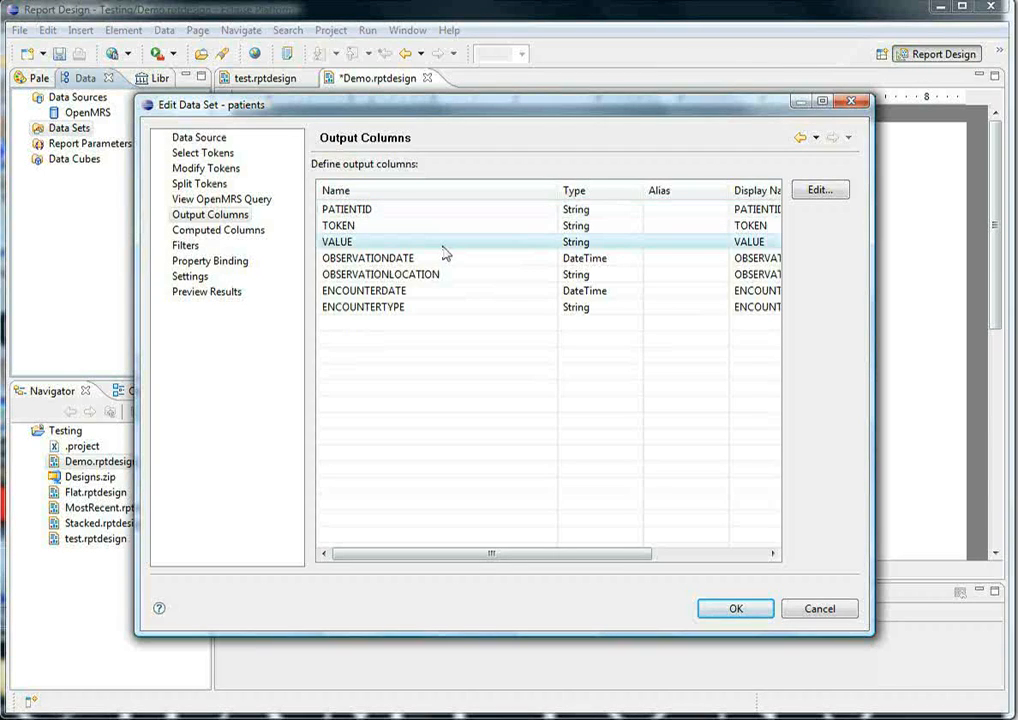
left_click(445, 258)
left_click(404, 307)
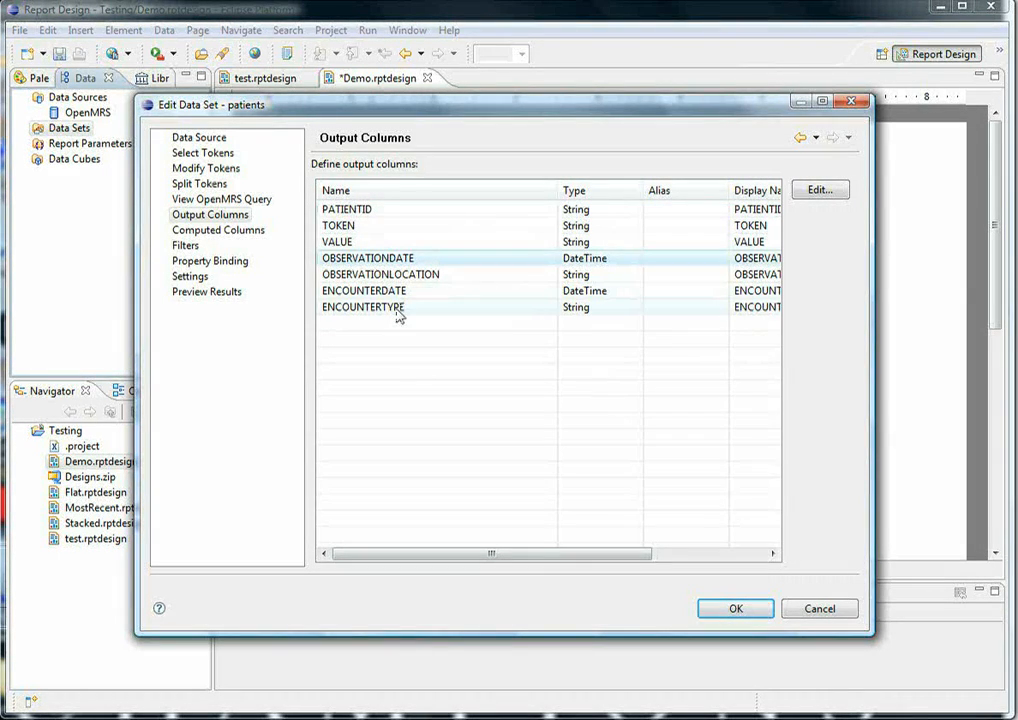
left_click(410, 260)
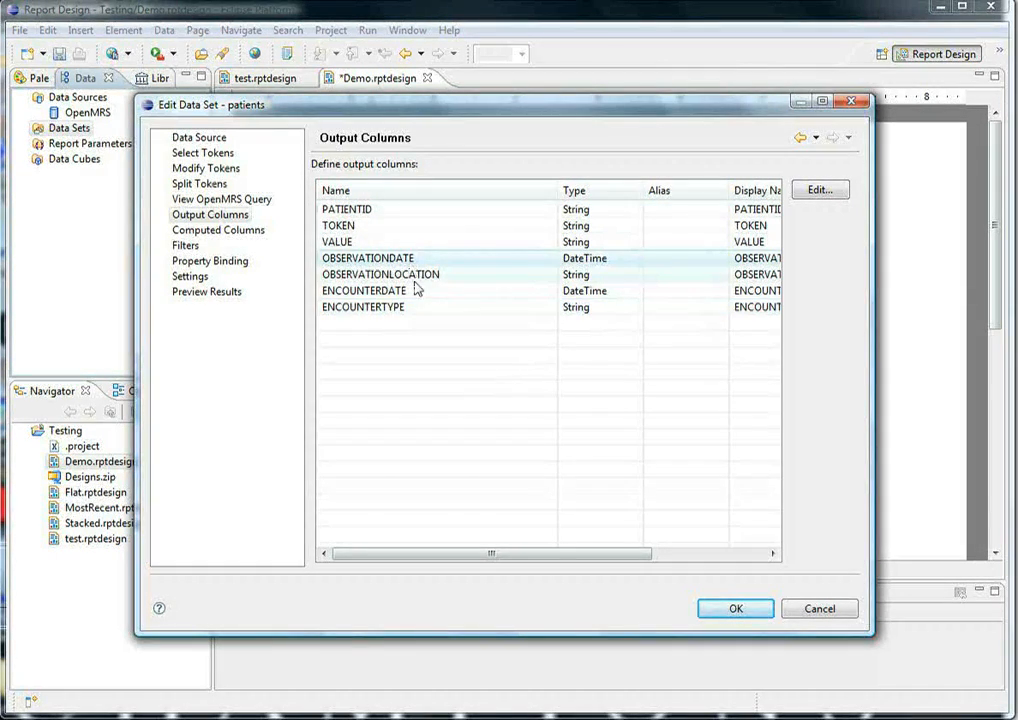
left_click(415, 279)
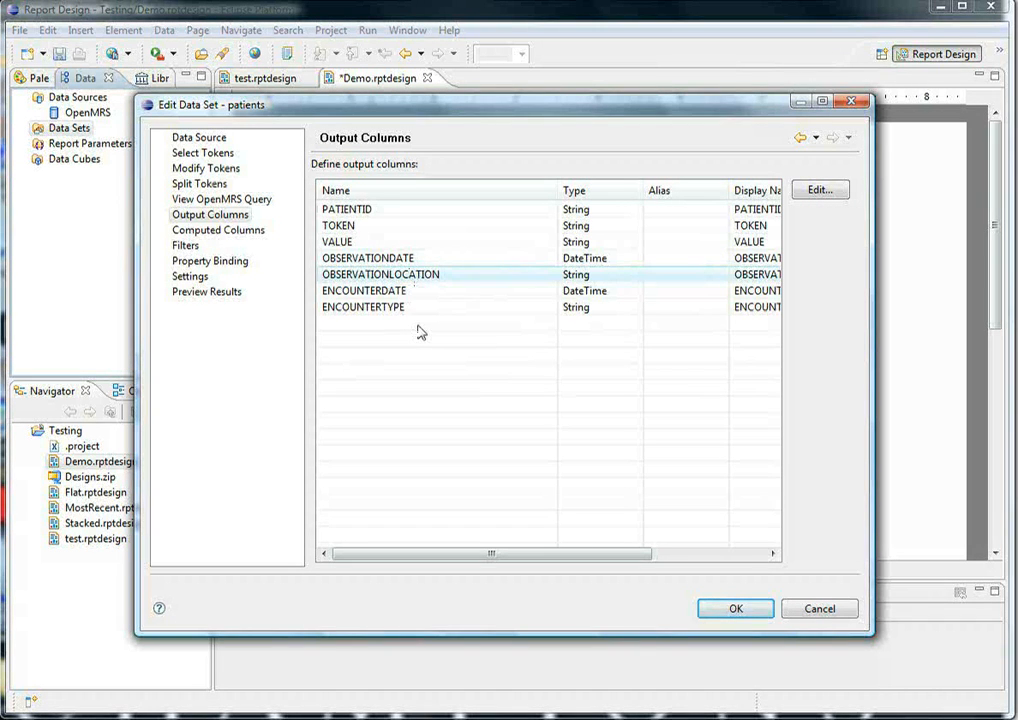
left_click(390, 215)
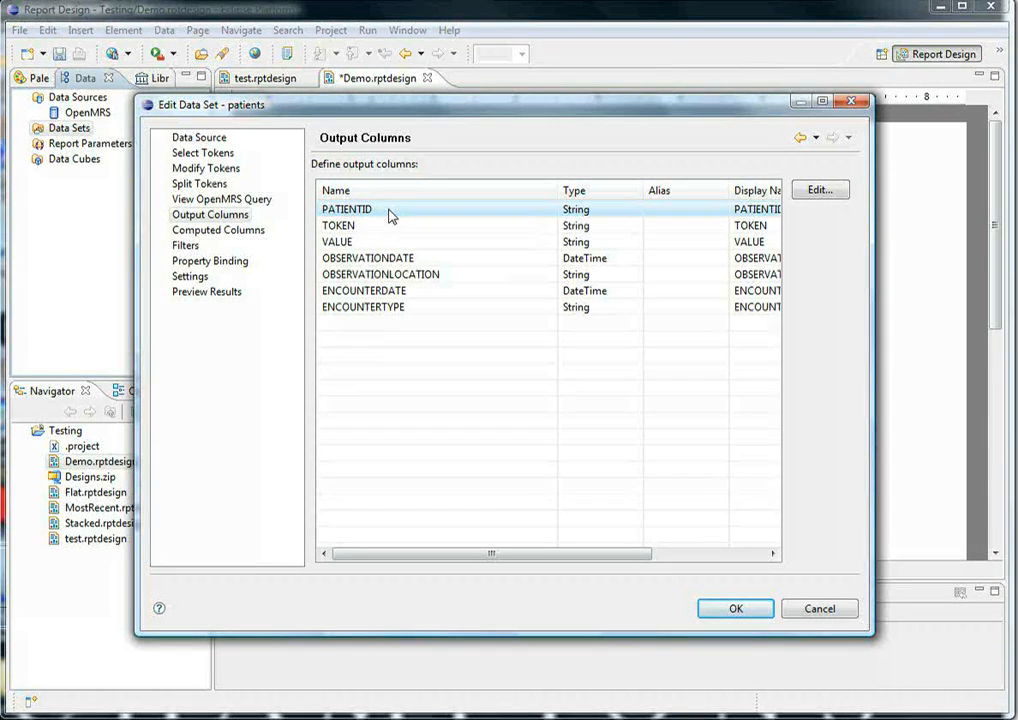
- Check the aggregate options for the AGE token and set the HEIGHT (CM) token's LAST aggregate value to 6
left_click(224, 172)
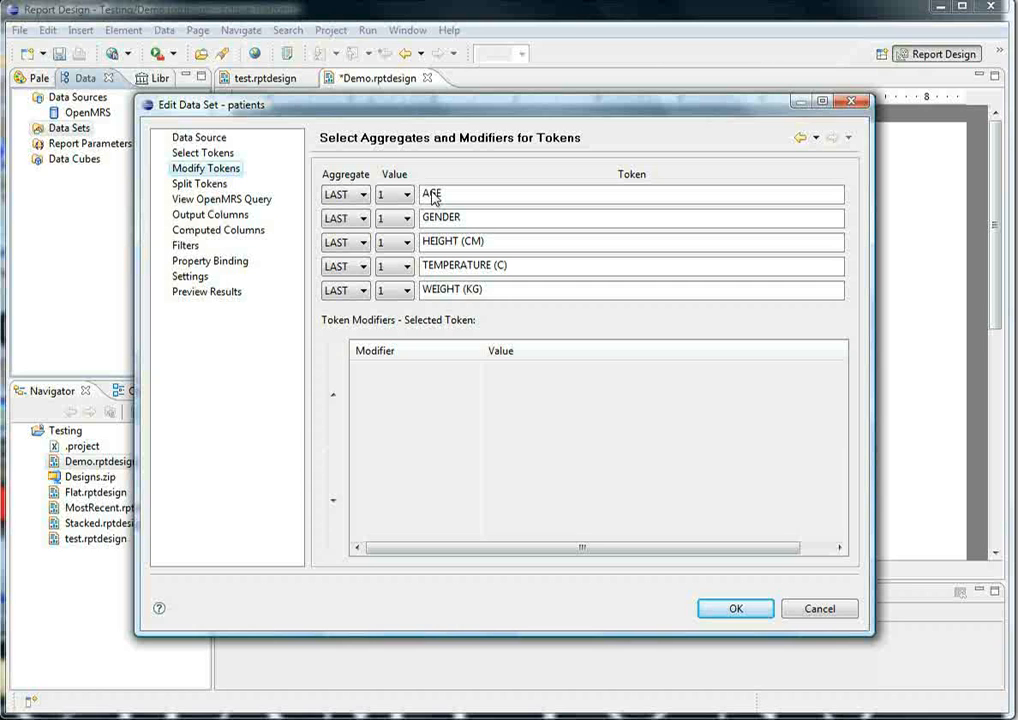
left_click(361, 198)
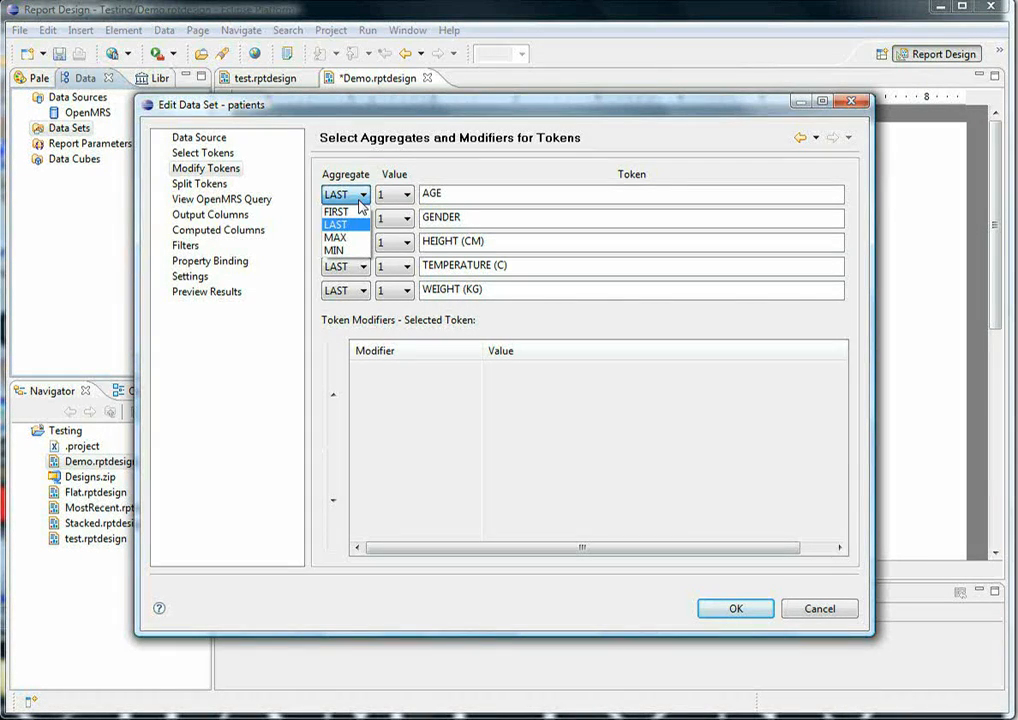
left_click(362, 200)
left_click(403, 203)
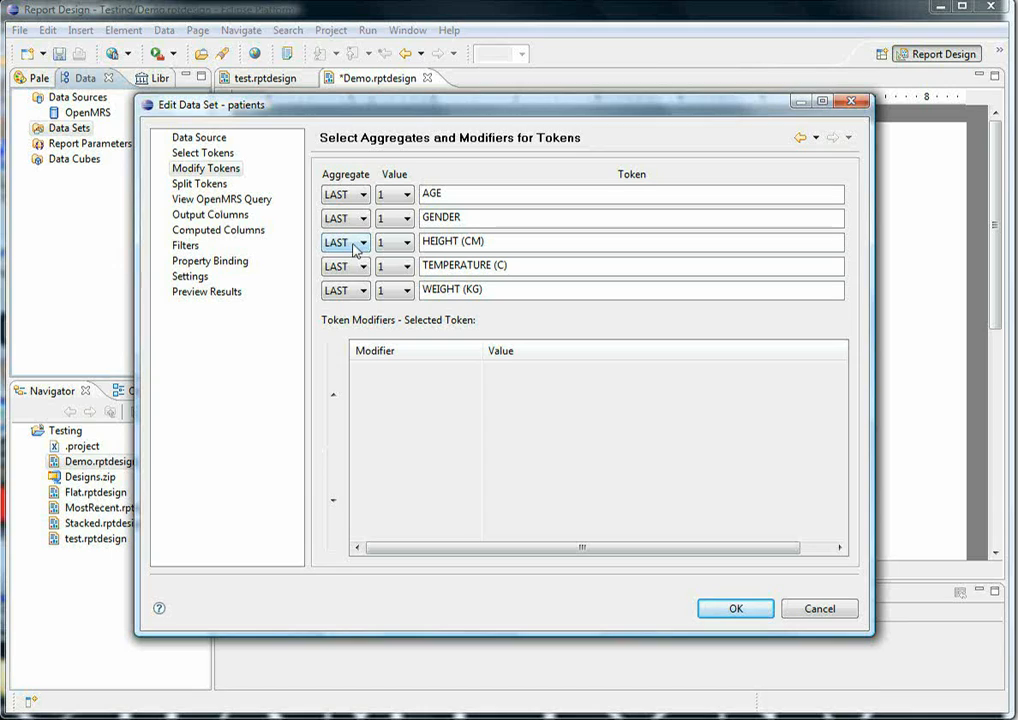
left_click(405, 242)
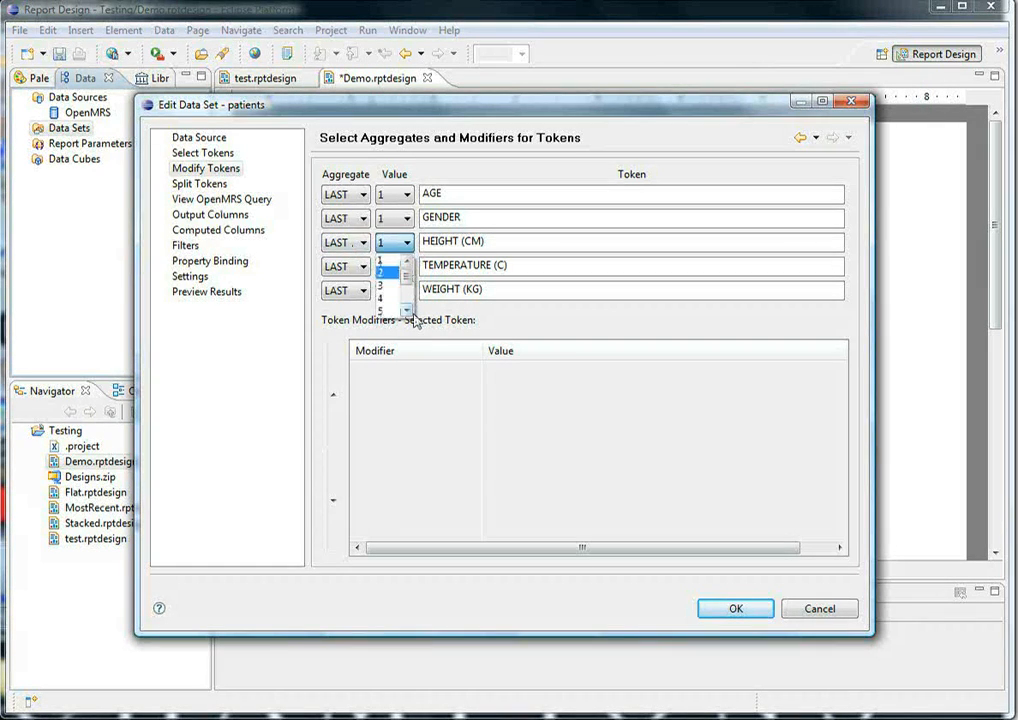
scroll(397, 306, "down", 1)
left_click(393, 302)
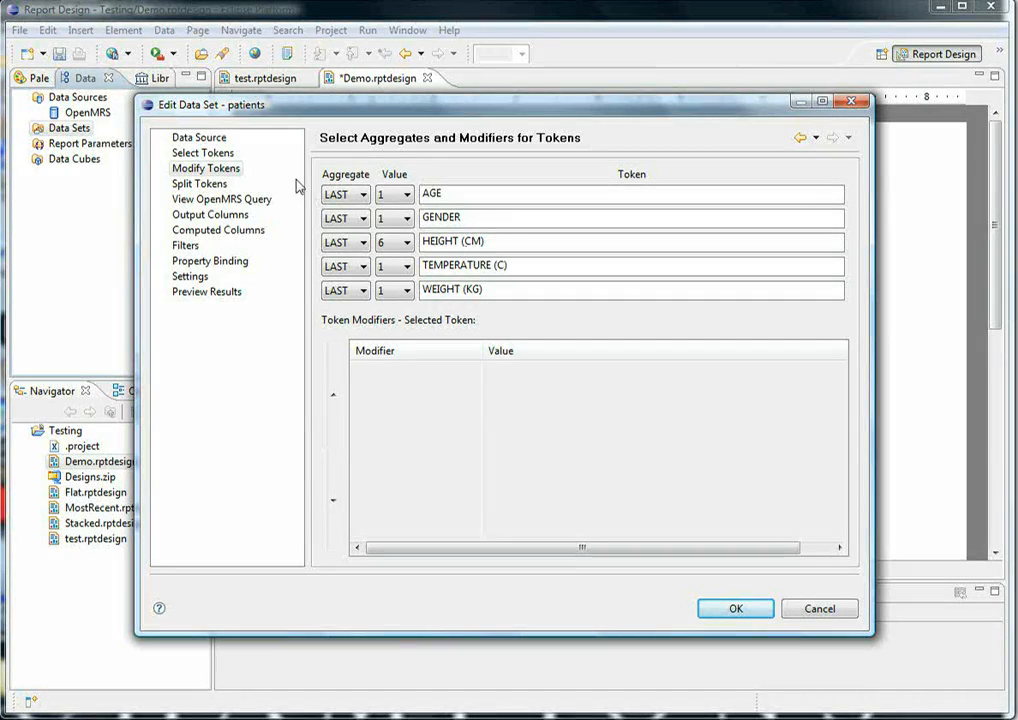
- Set the style of data to generate to Flat and examine the numbered HEIGHT (CM) output columns
left_click(244, 204)
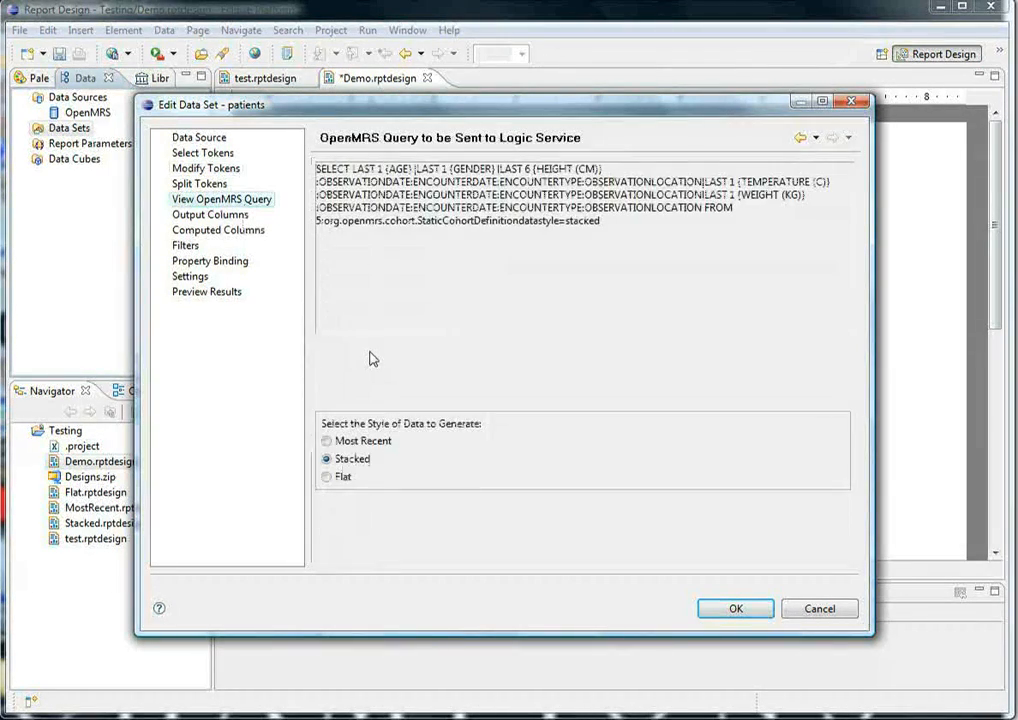
left_click(342, 478)
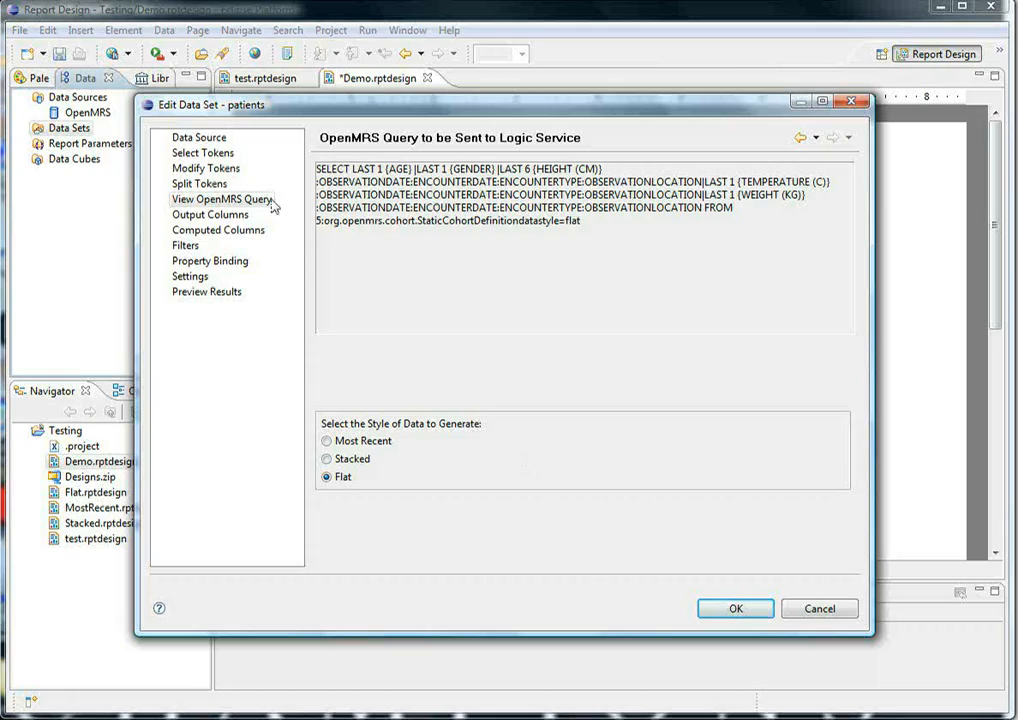
left_click(232, 216)
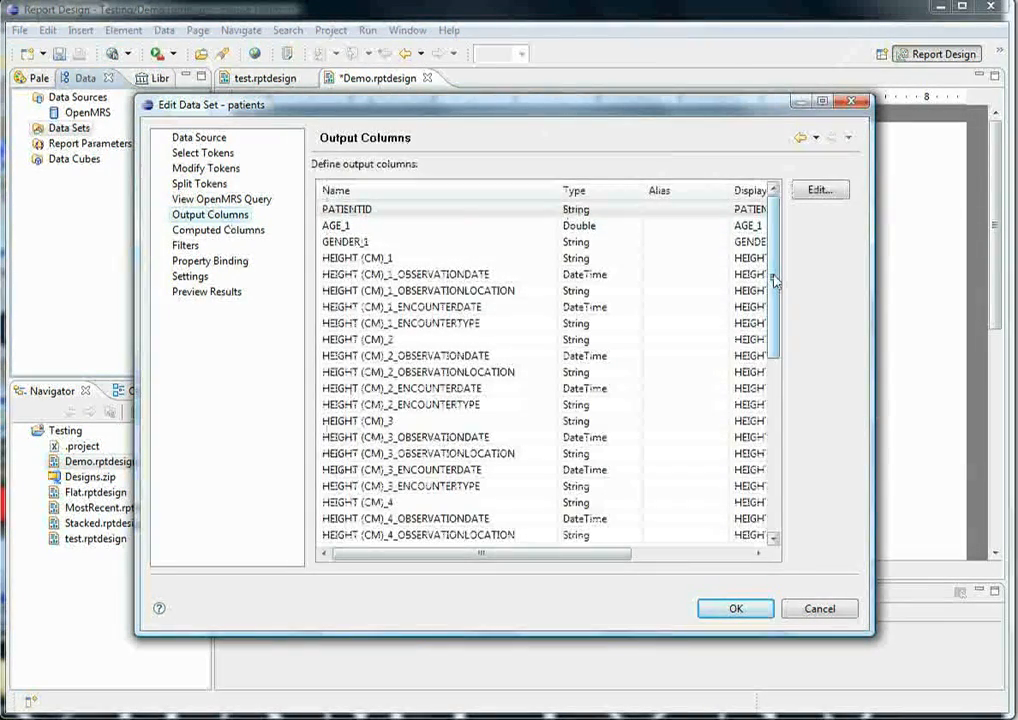
left_click_drag(775, 281, 775, 368)
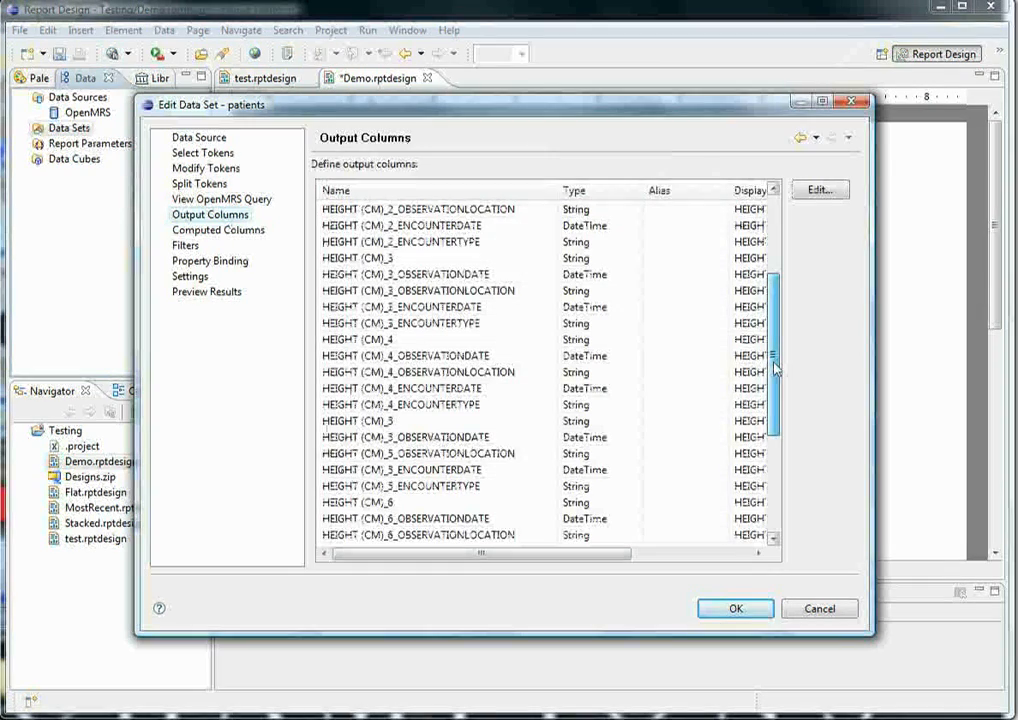
scroll(571, 239, "up", 4)
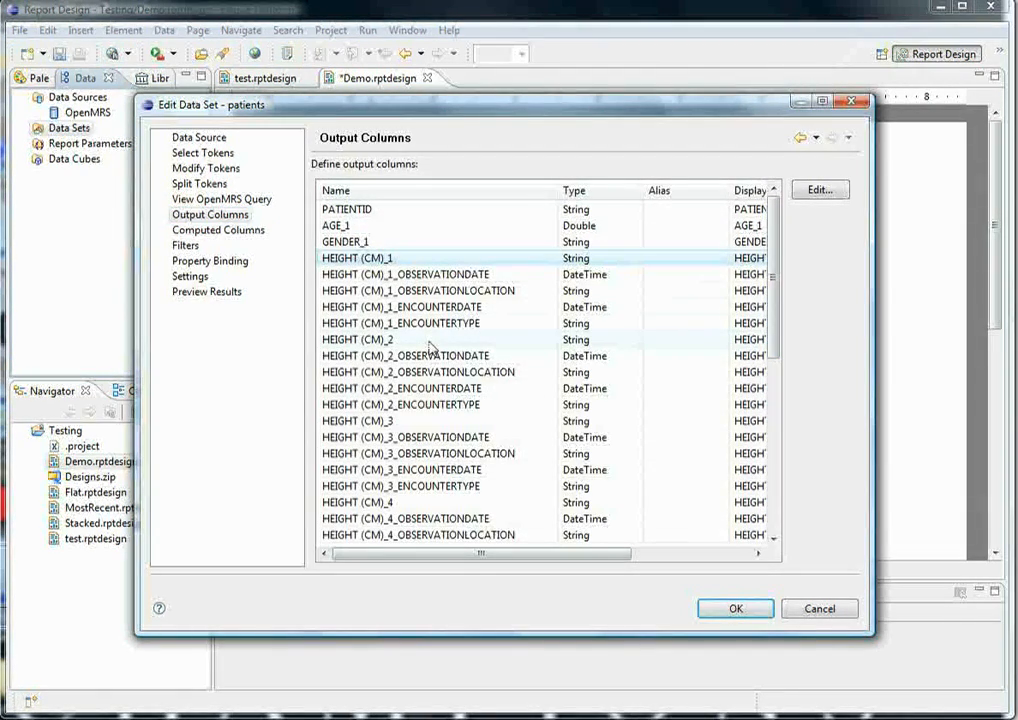
left_click_drag(777, 339, 776, 394)
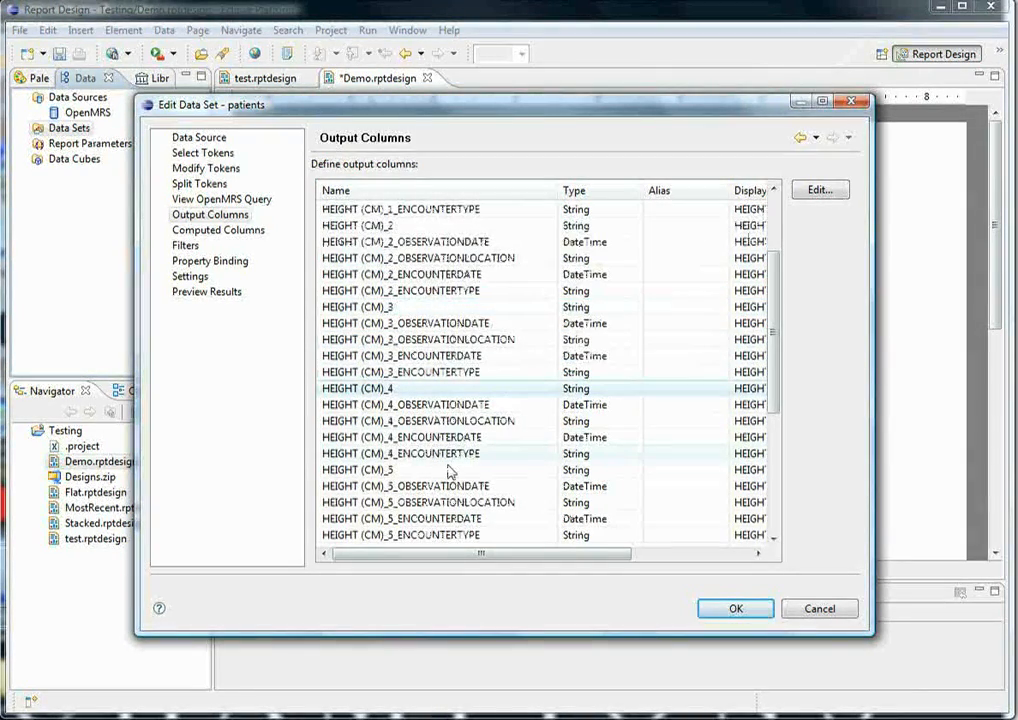
left_click_drag(768, 400, 769, 466)
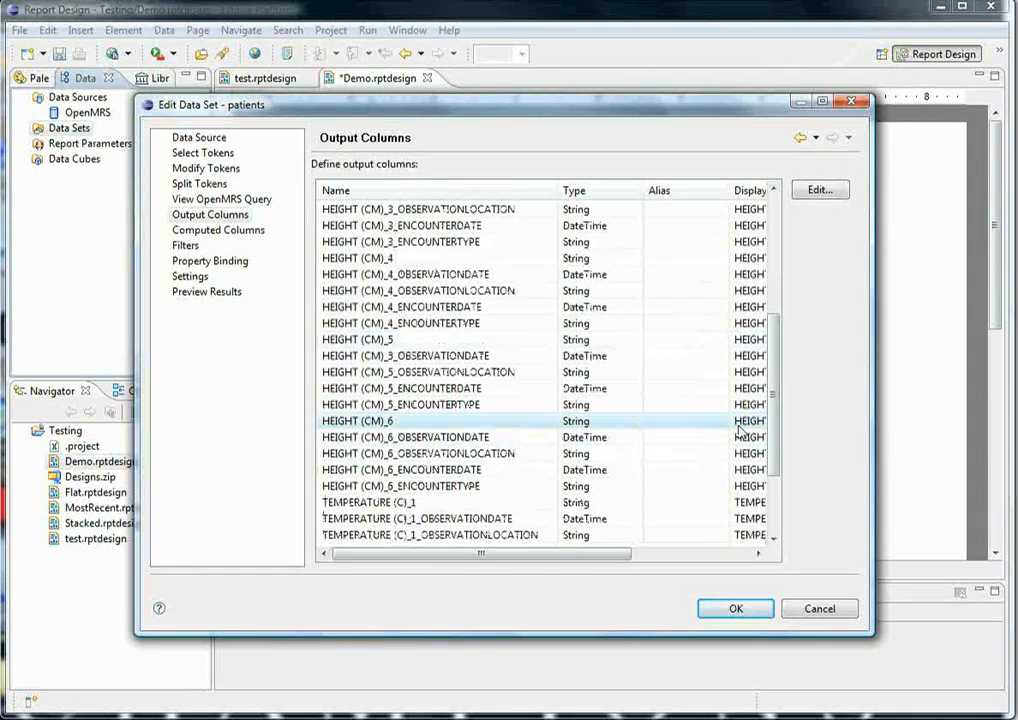
- Review the remaining TEMPERATURE (C) and WEIGHT (KG) output columns and set the TEMPERATURE (C) token's LAST aggregate value to 3
scroll(738, 470, "down", 3)
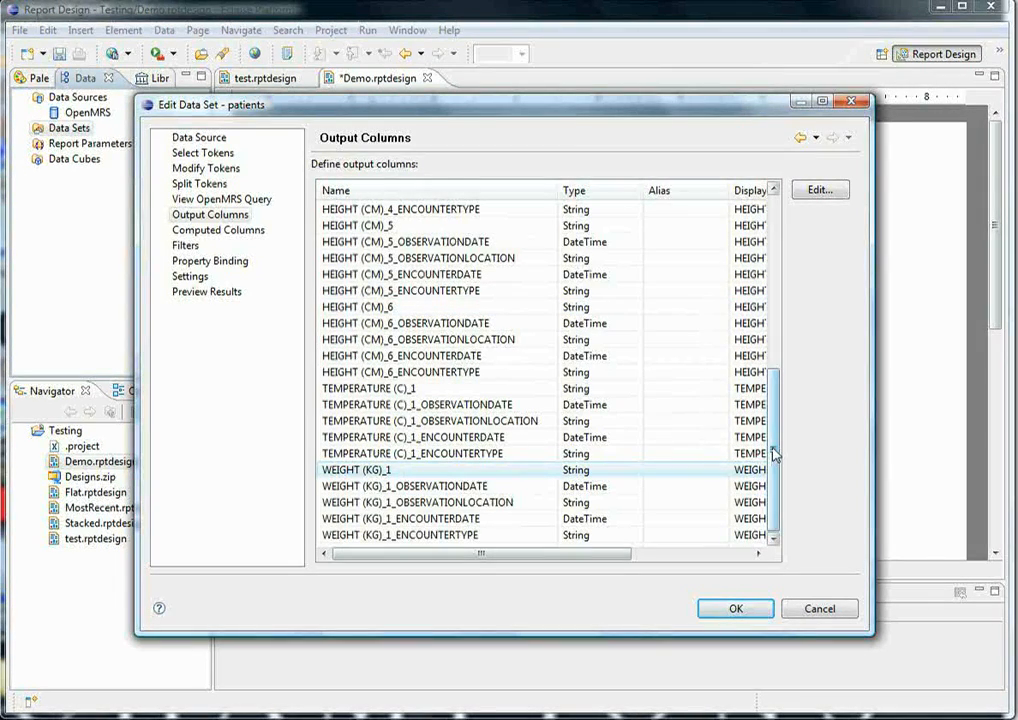
left_click_drag(773, 453, 773, 445)
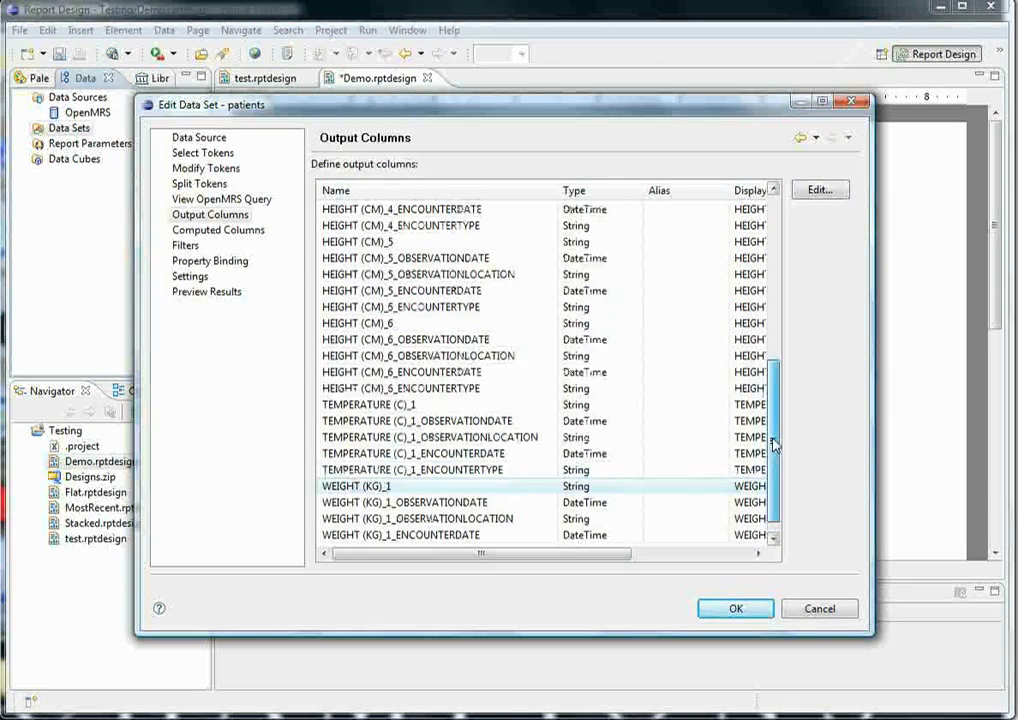
left_click(205, 169)
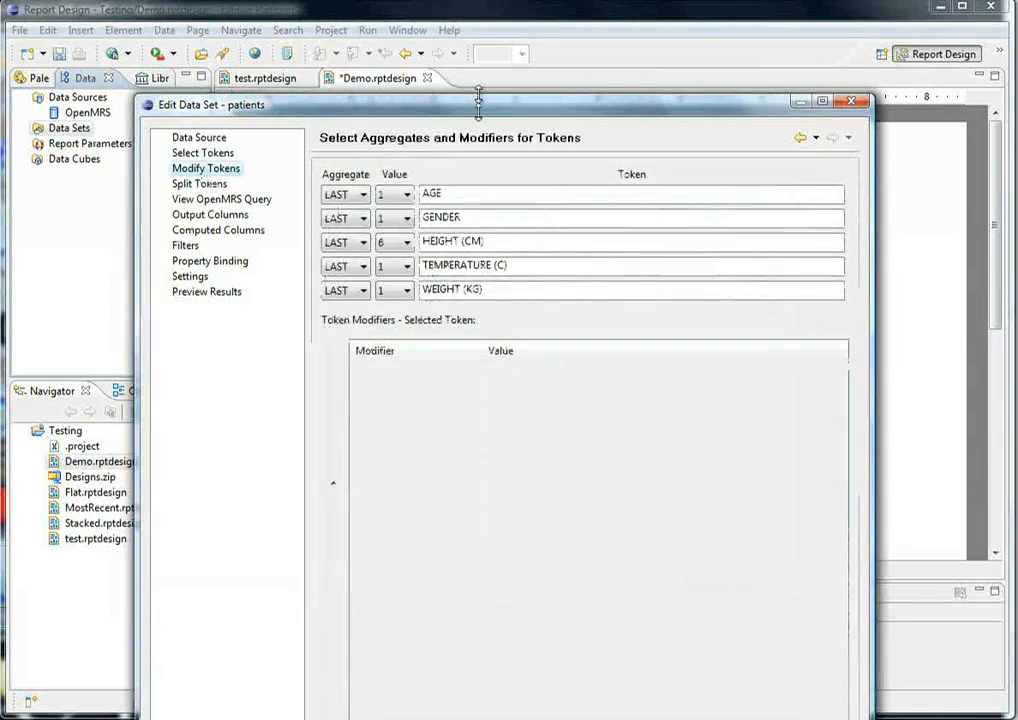
mouse_move(486, 104)
left_mouse_down()
mouse_move(500, 114)
mouse_move(498, 229)
mouse_move(485, 102)
left_mouse_up()
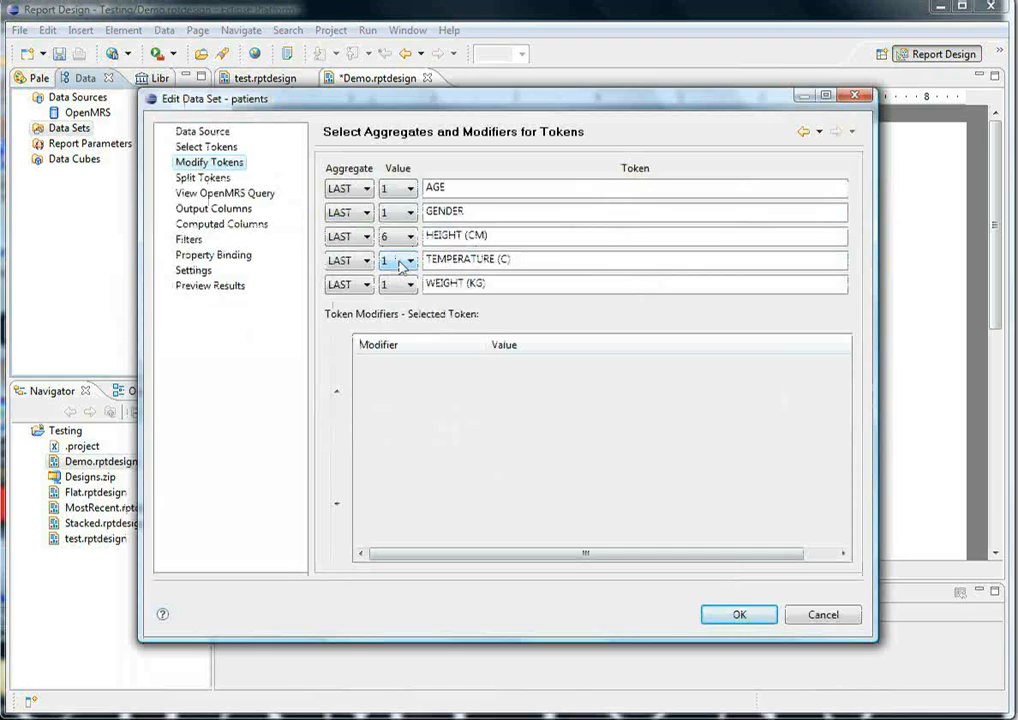
left_click(401, 262)
left_click(396, 305)
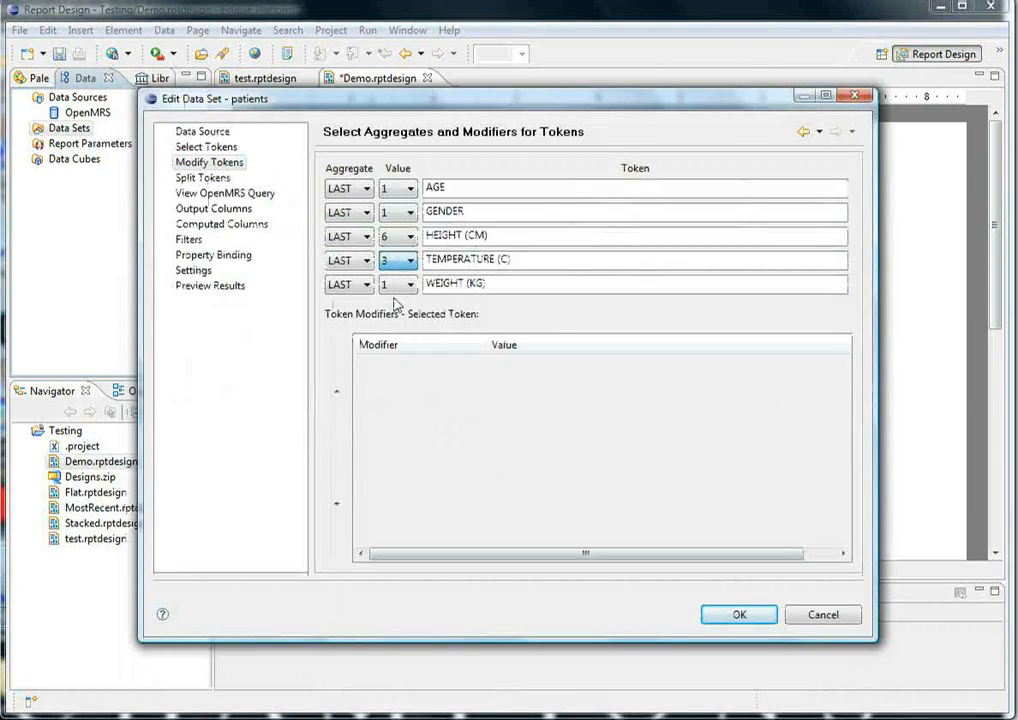
- Examine the data set's output columns, checking the numbered TEMPERATURE (C) columns and the PATIENTID, AGE and GENDER columns
left_click(222, 208)
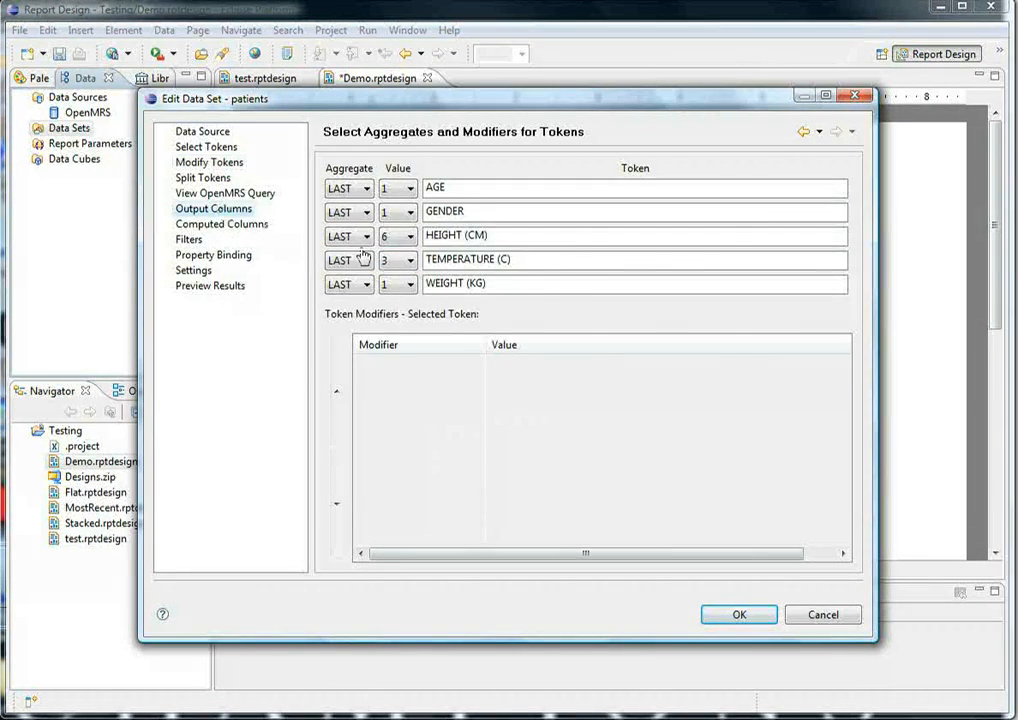
left_click(782, 443)
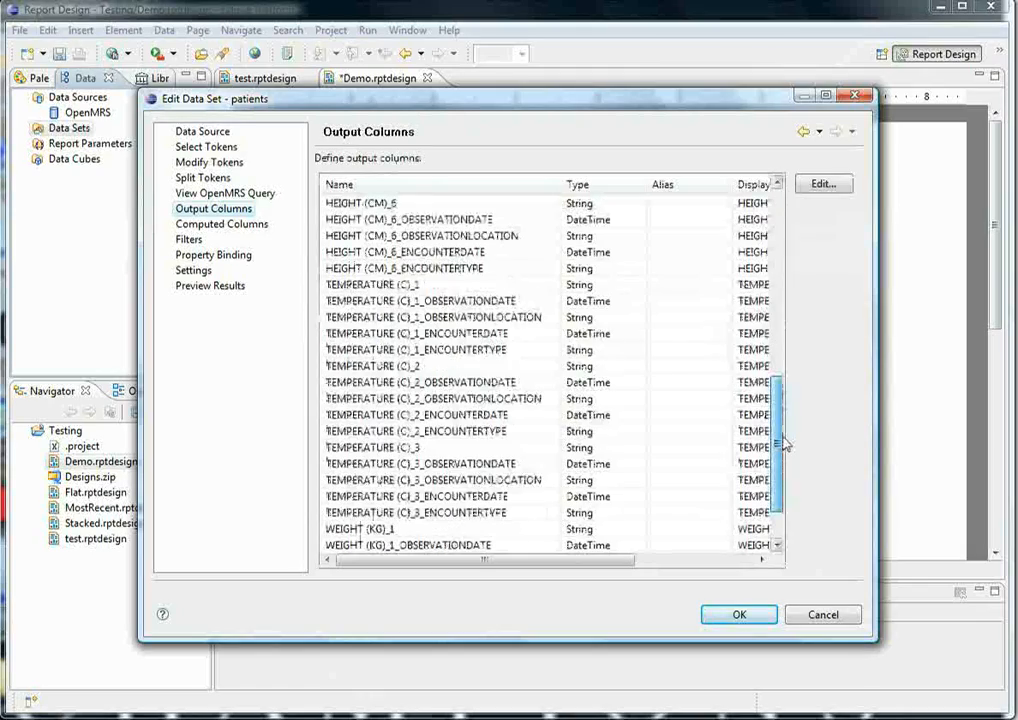
left_click_drag(782, 438, 782, 466)
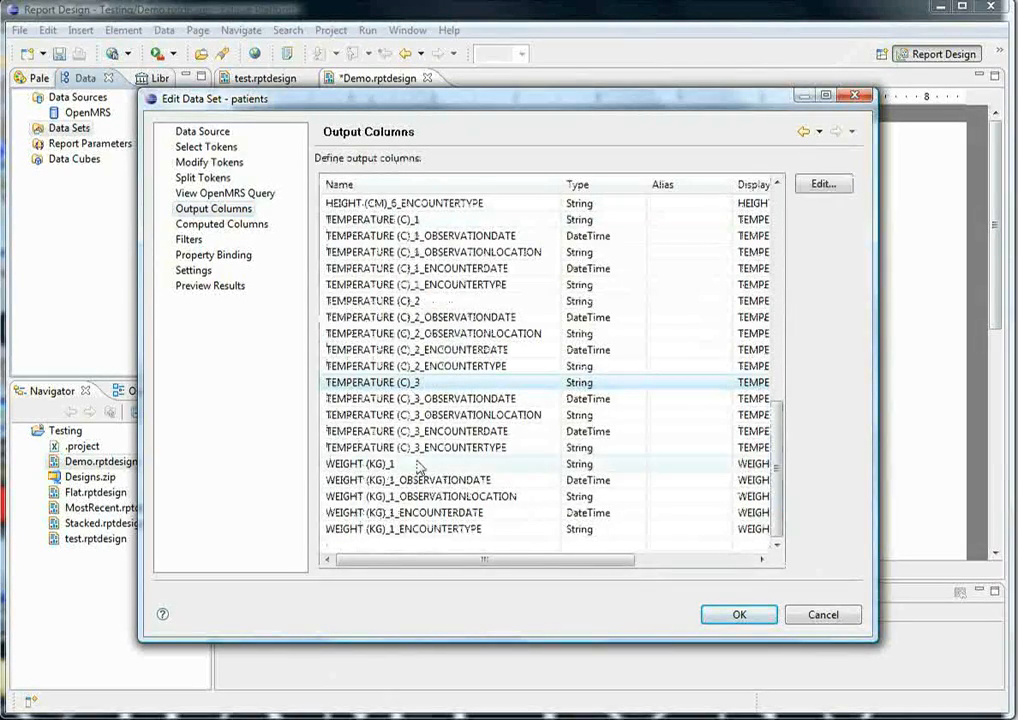
left_click_drag(778, 460, 776, 243)
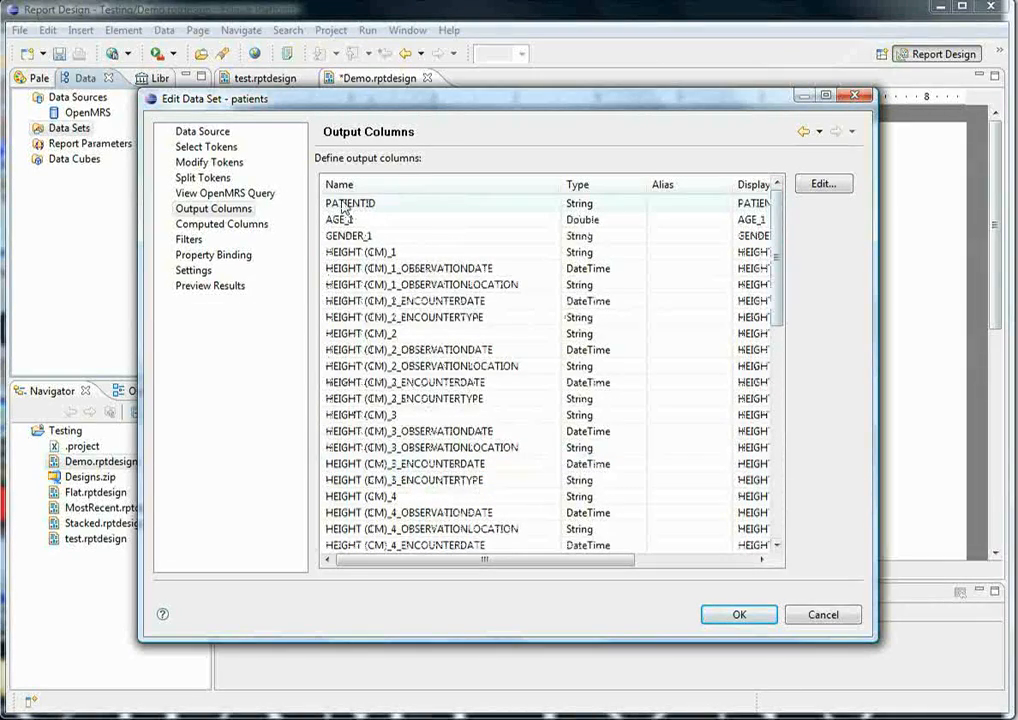
- Preview the flat data set's results and examine the numbered height and temperature columns across each patient's row
left_click(216, 289)
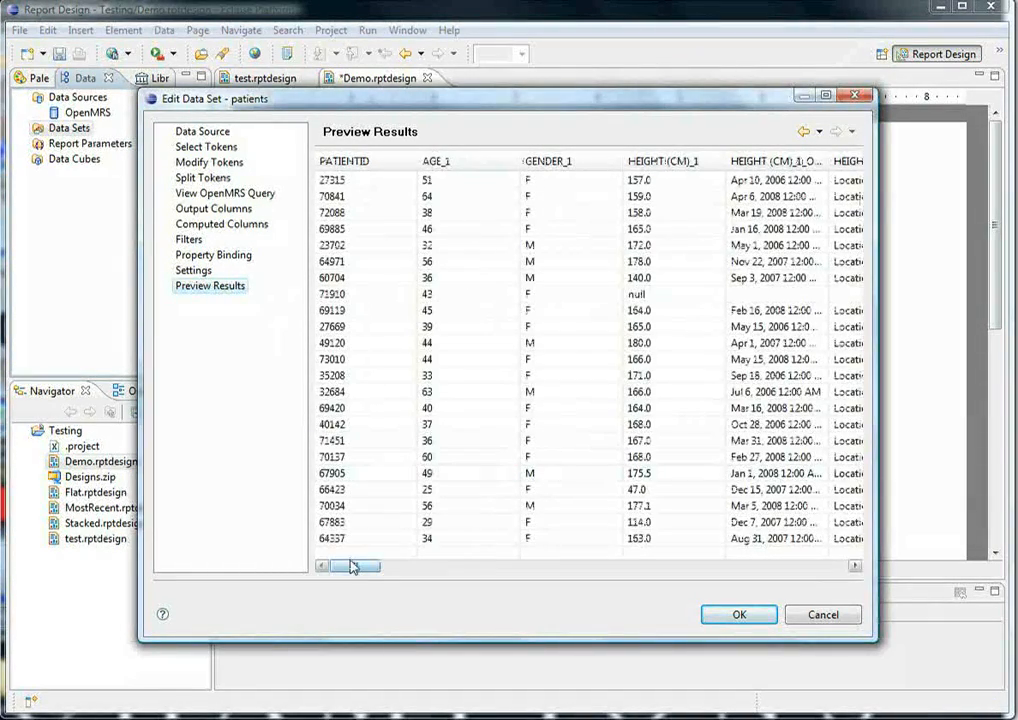
left_click_drag(352, 567, 410, 567)
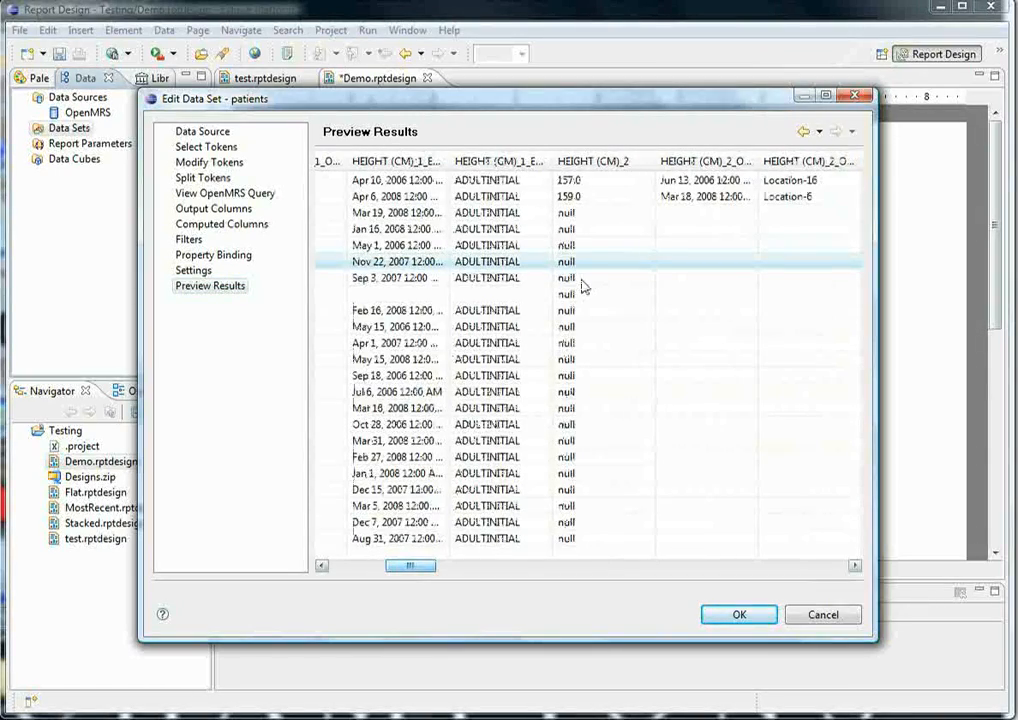
left_click_drag(418, 570, 689, 557)
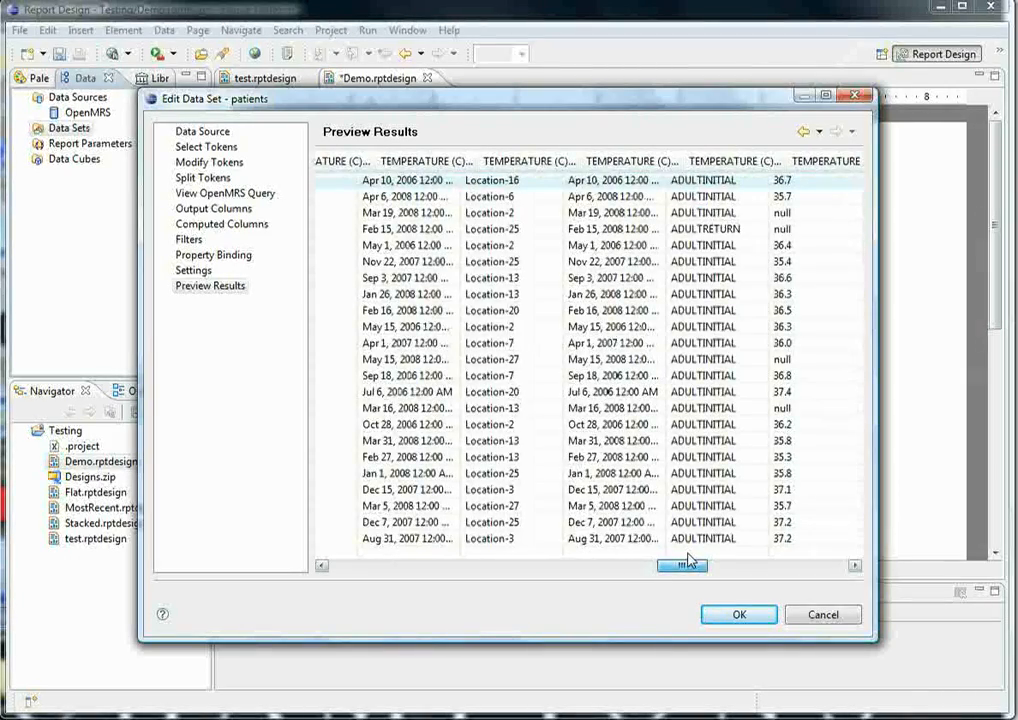
left_click_drag(702, 556, 356, 576)
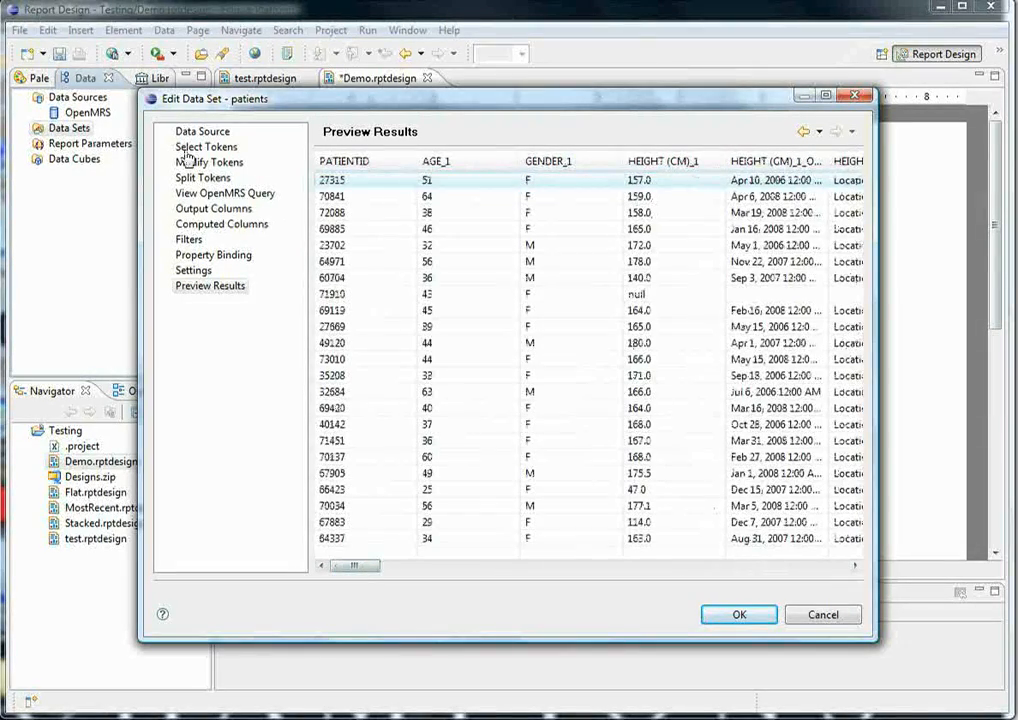
- Set the style of data to generate to Most Recent, and save the patients data set after checking its output columns
left_click(205, 193)
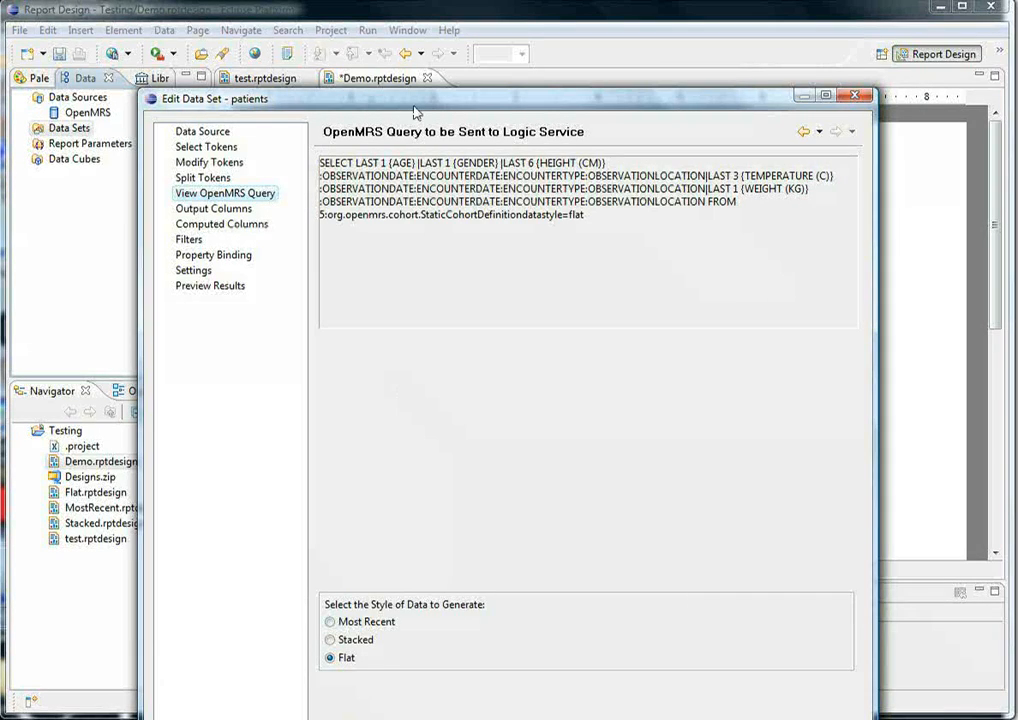
left_click_drag(414, 109, 436, 98)
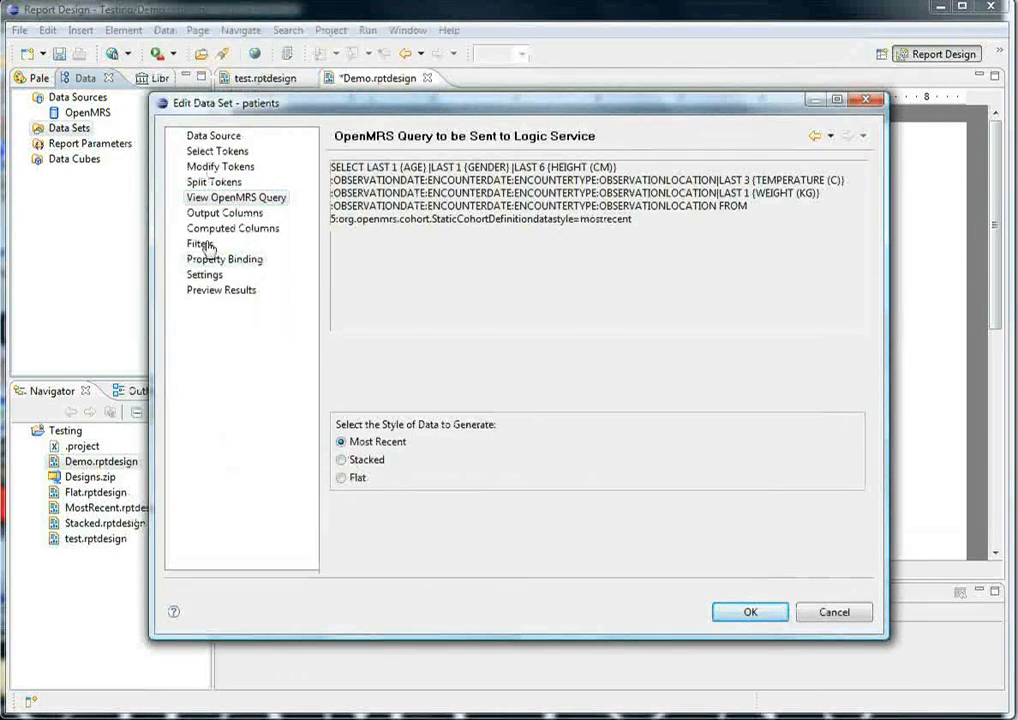
left_click(225, 213)
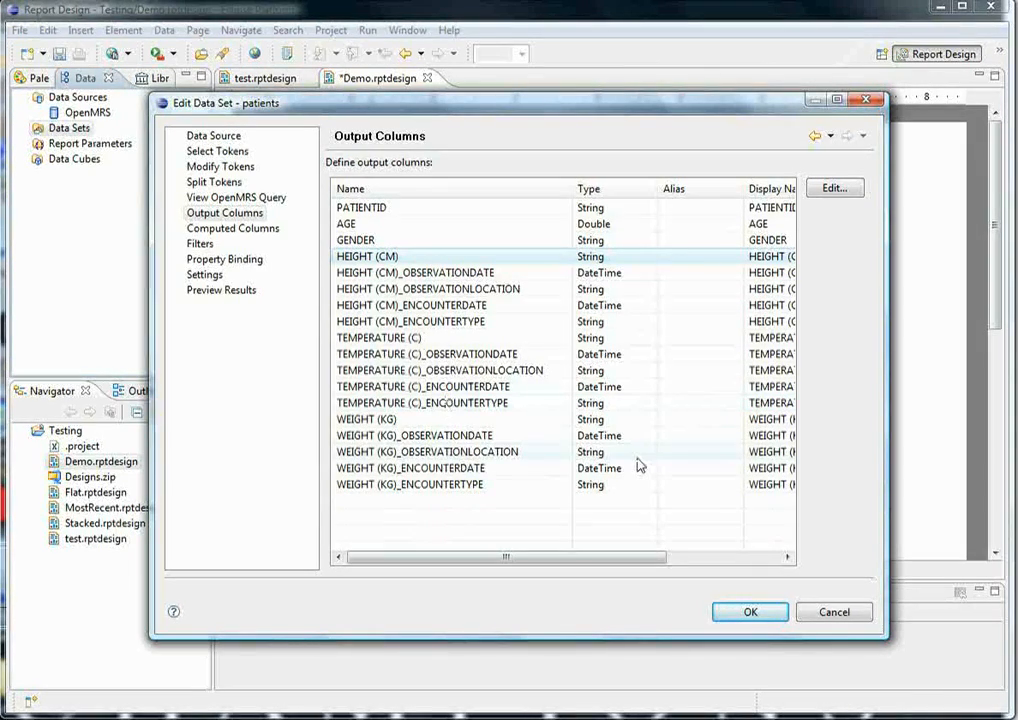
left_click(748, 612)
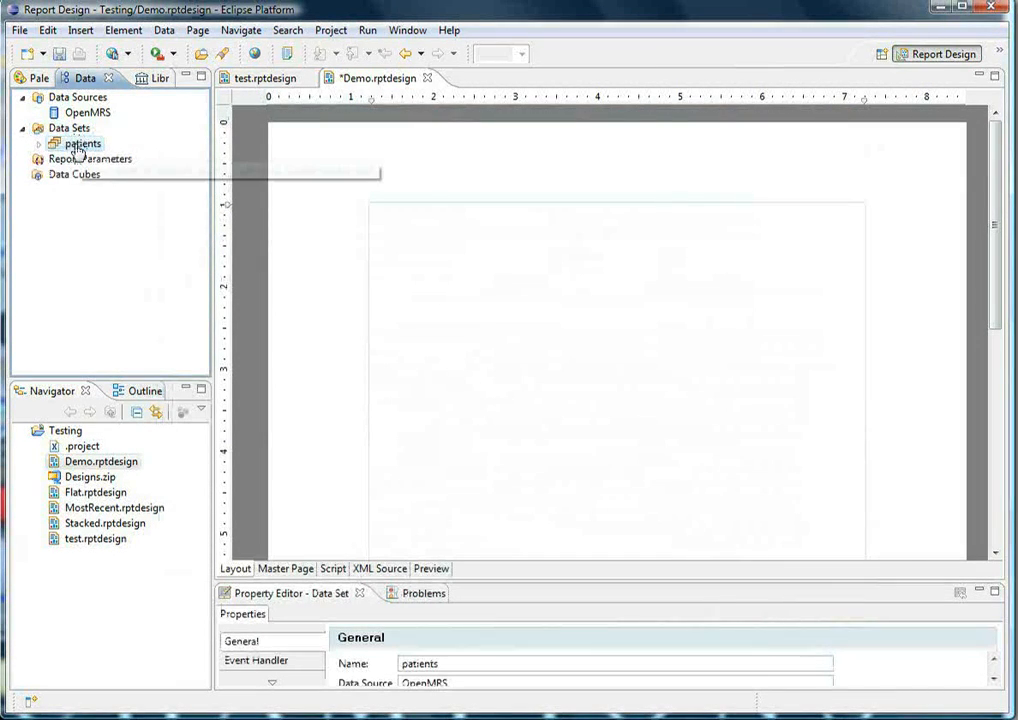
- Insert the patients data set as a table in the Demo.rptdesign layout and preview the report
left_click_drag(78, 149, 425, 228)
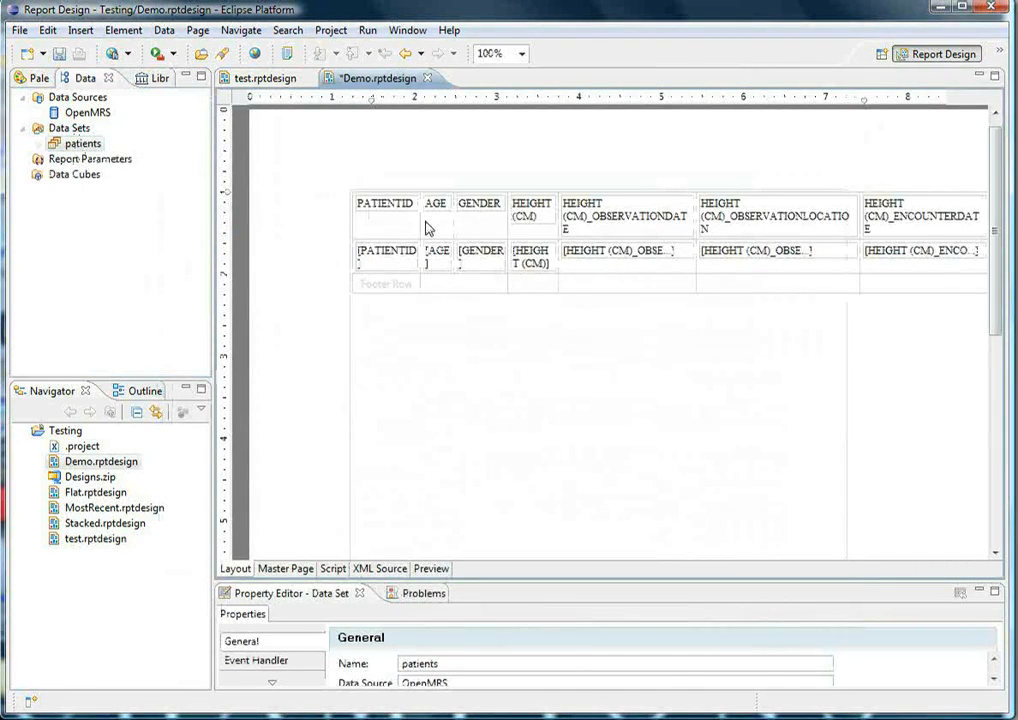
left_click_drag(402, 550, 418, 575)
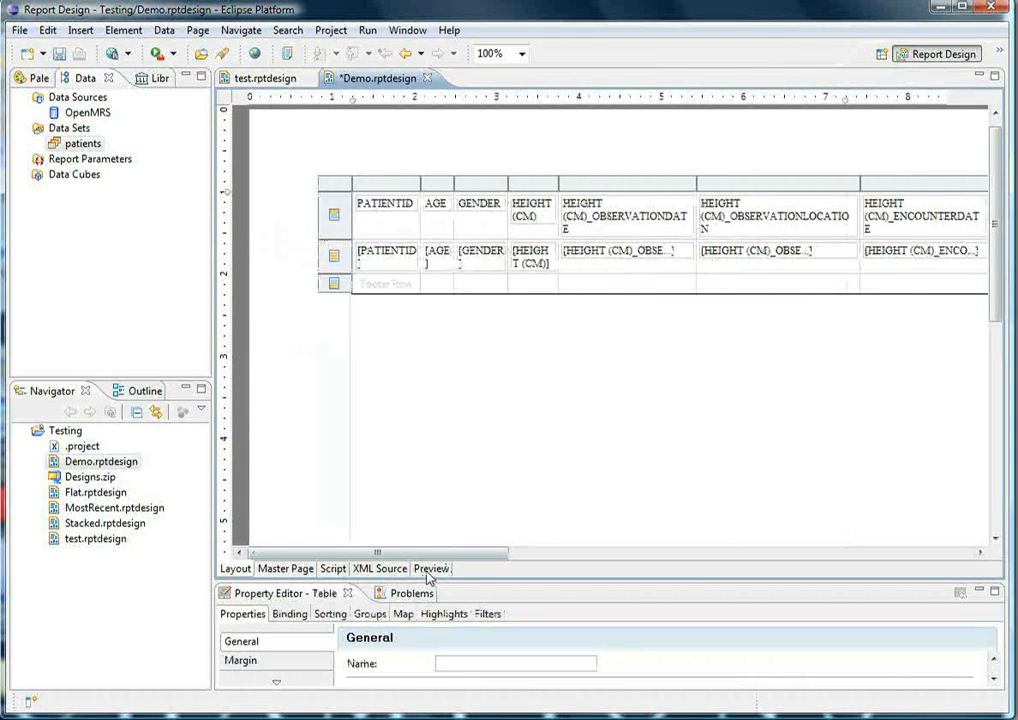
left_click(429, 569)
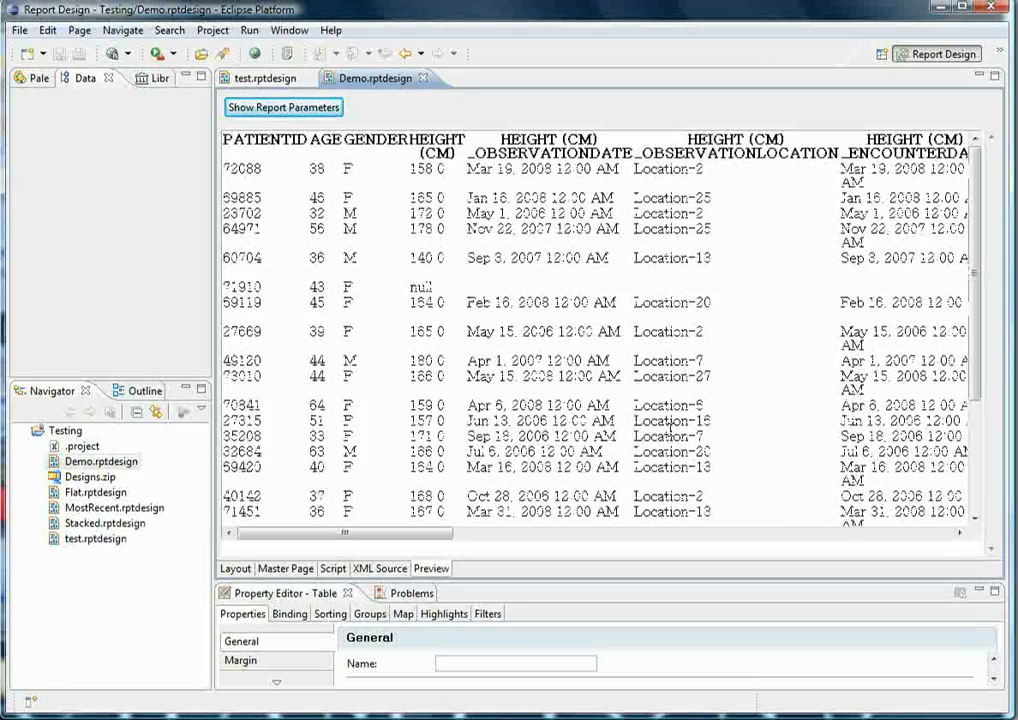
mouse_move(976, 325)
left_mouse_down()
mouse_move(980, 425)
mouse_move(980, 327)
left_mouse_up()
mouse_move(405, 534)
left_mouse_down()
mouse_move(641, 548)
mouse_move(700, 606)
mouse_move(881, 593)
mouse_move(670, 519)
mouse_move(389, 532)
left_mouse_up()
mouse_move(979, 184)
left_mouse_down()
mouse_move(979, 290)
mouse_move(977, 168)
left_mouse_up()
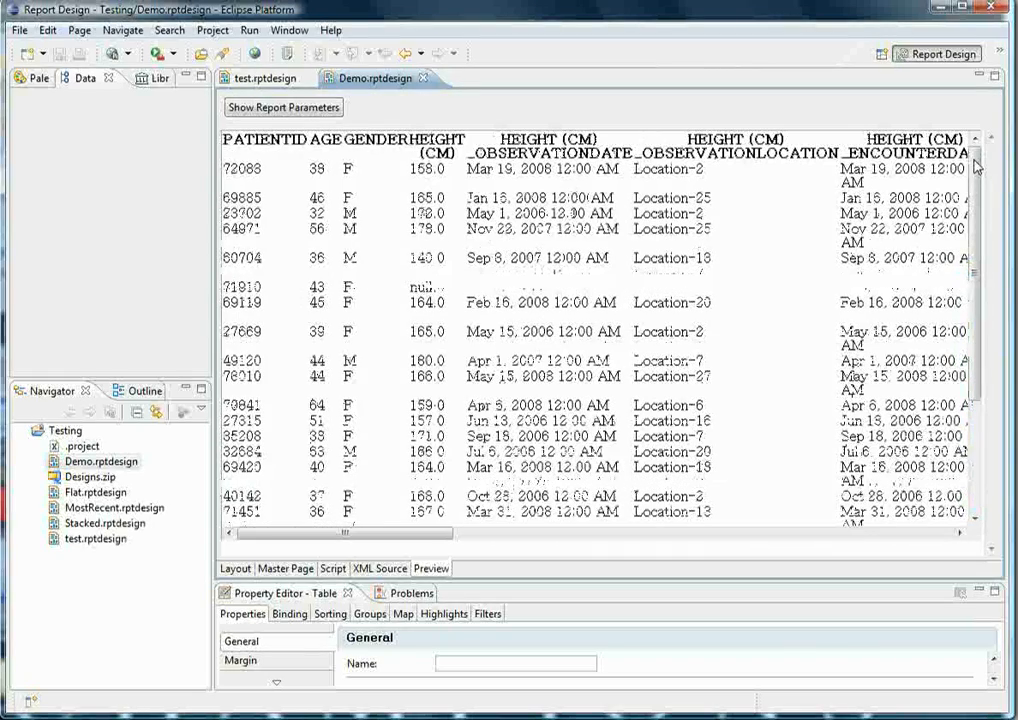